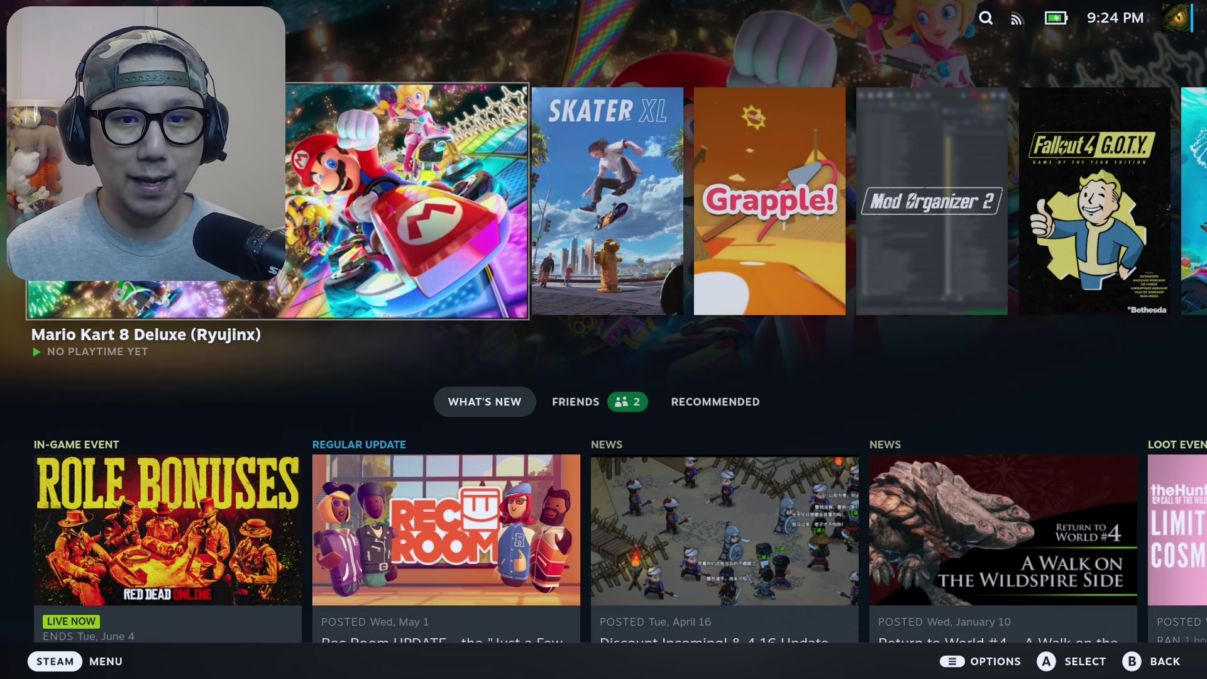
Step: Open Decky Loader's plugin store from Quick Access, listing 71 plugins alphabetically
key(ctrl+2)
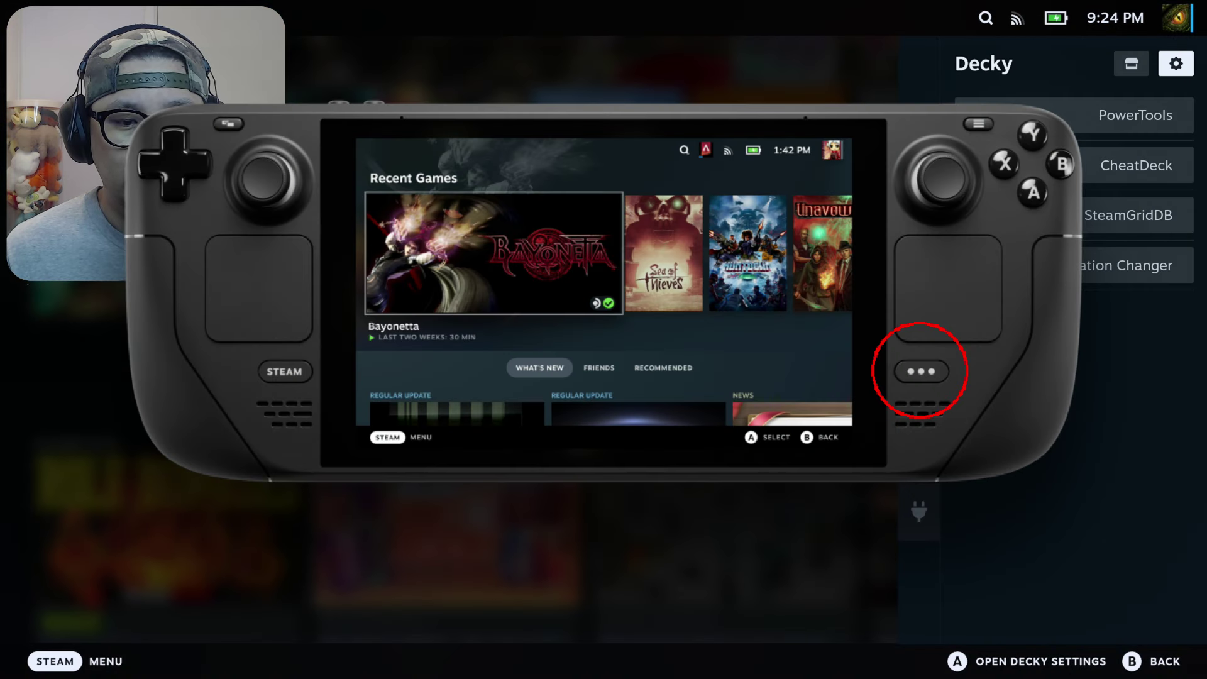
key(Up)
key(Down)
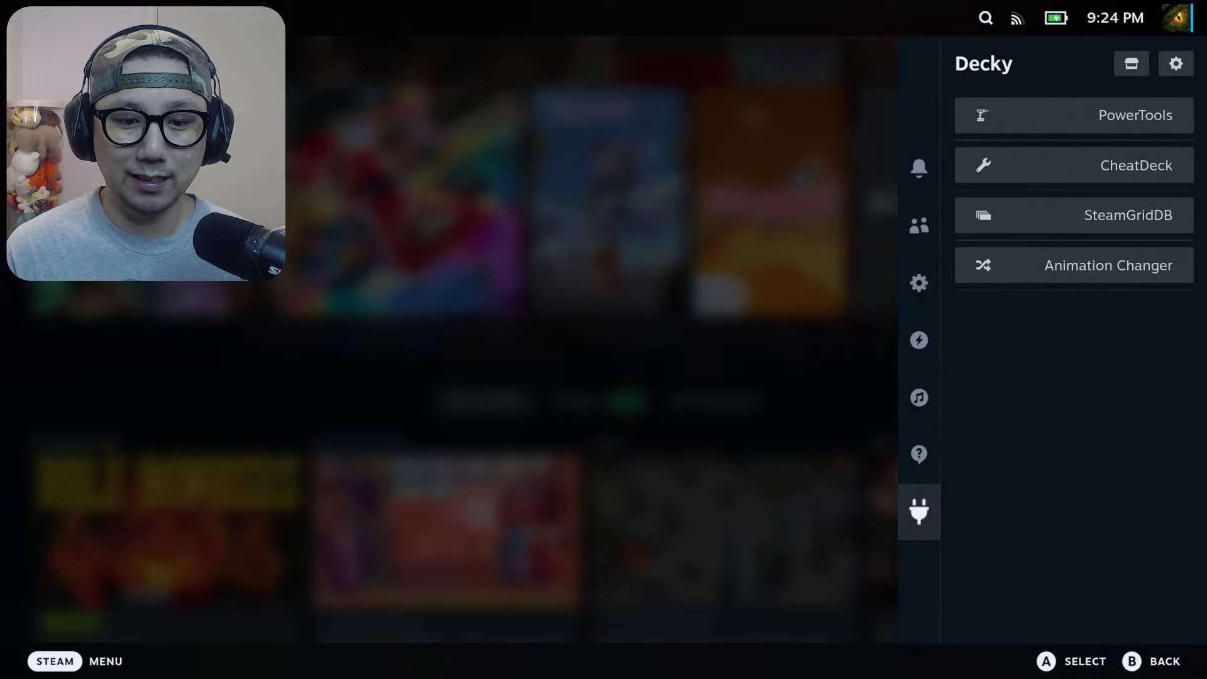
key(Right)
key(Right)
key(Left)
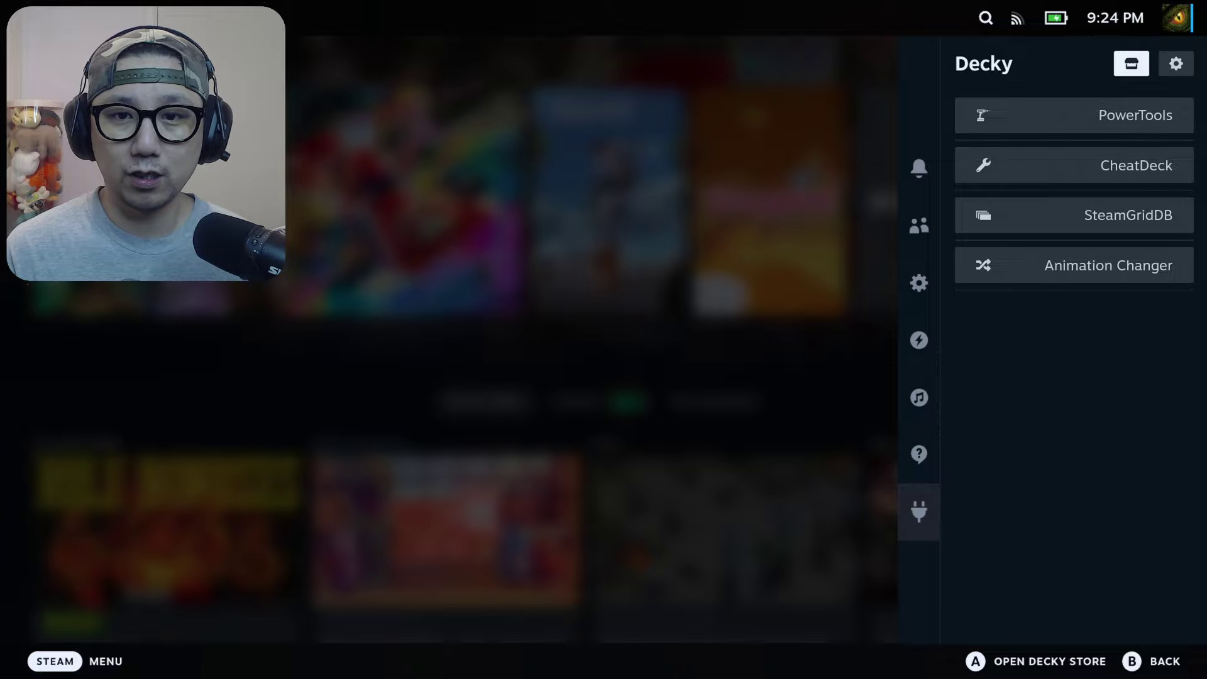
key(Return)
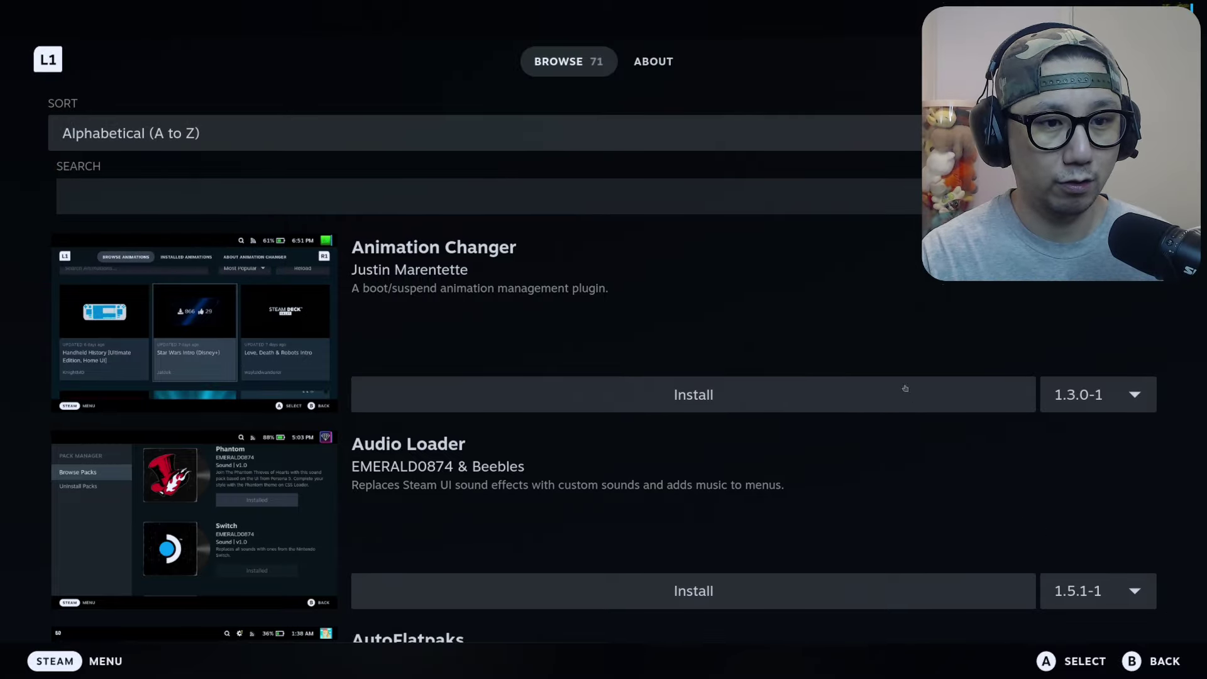
Step: Search the store for 'junk' and install Junk-Store 1.0, confirming the install
click(832, 180)
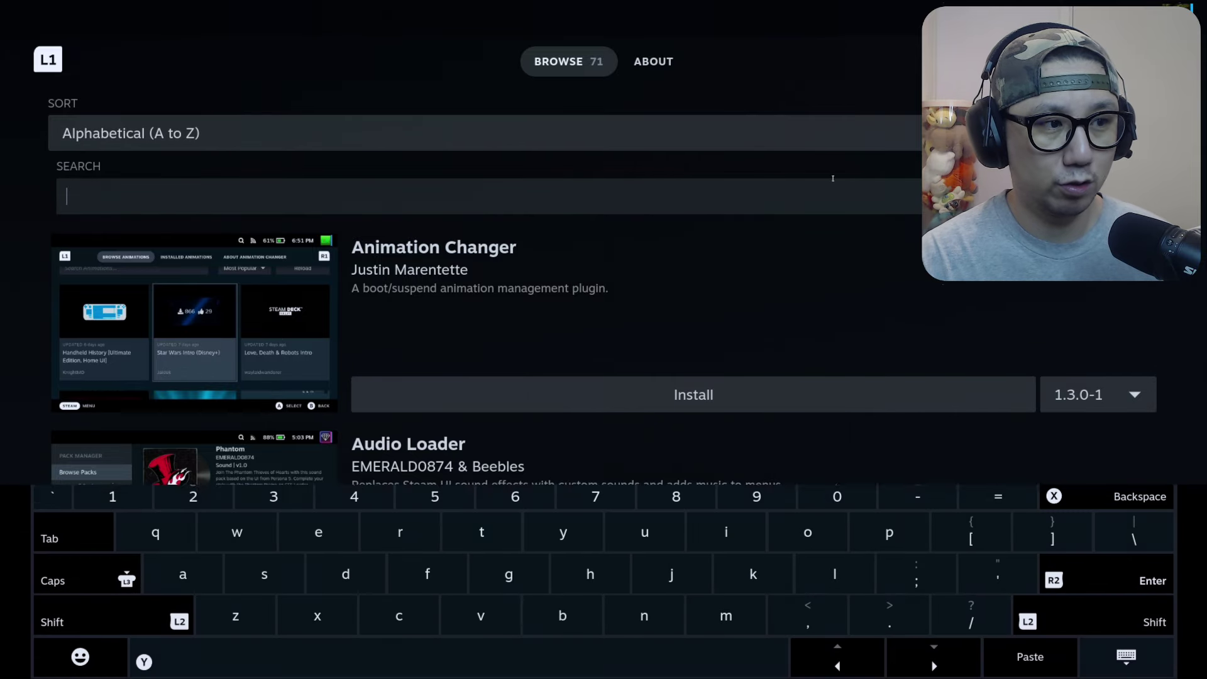
text(junk)
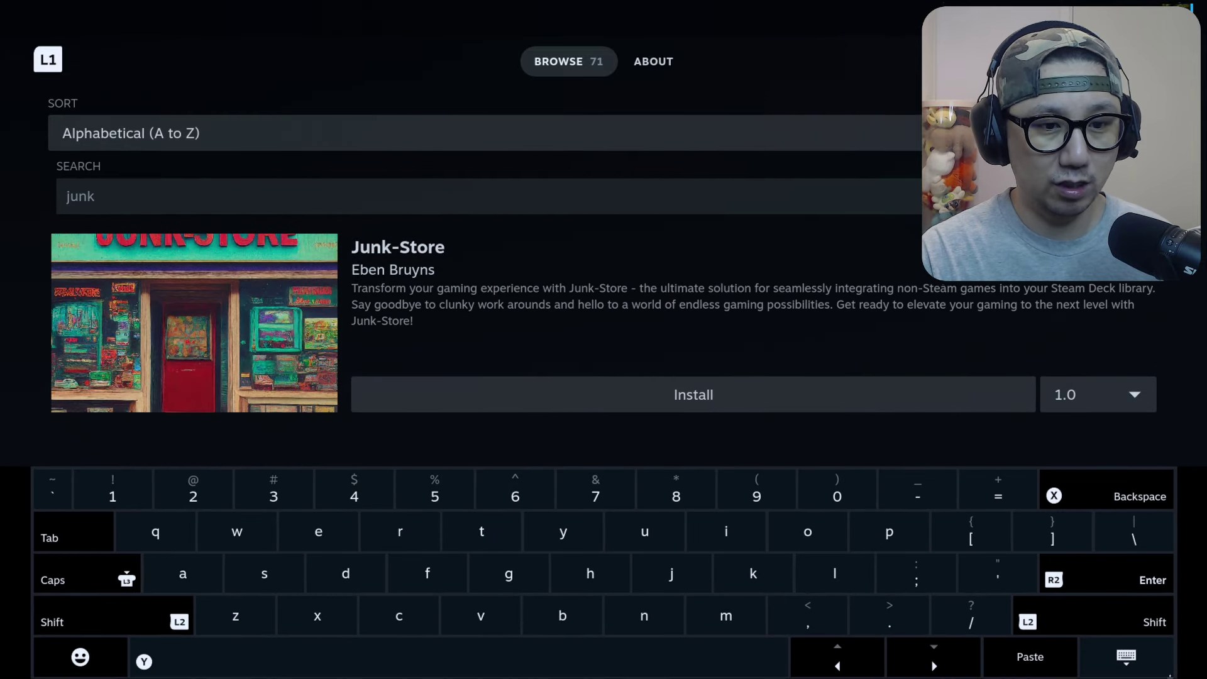
click(880, 394)
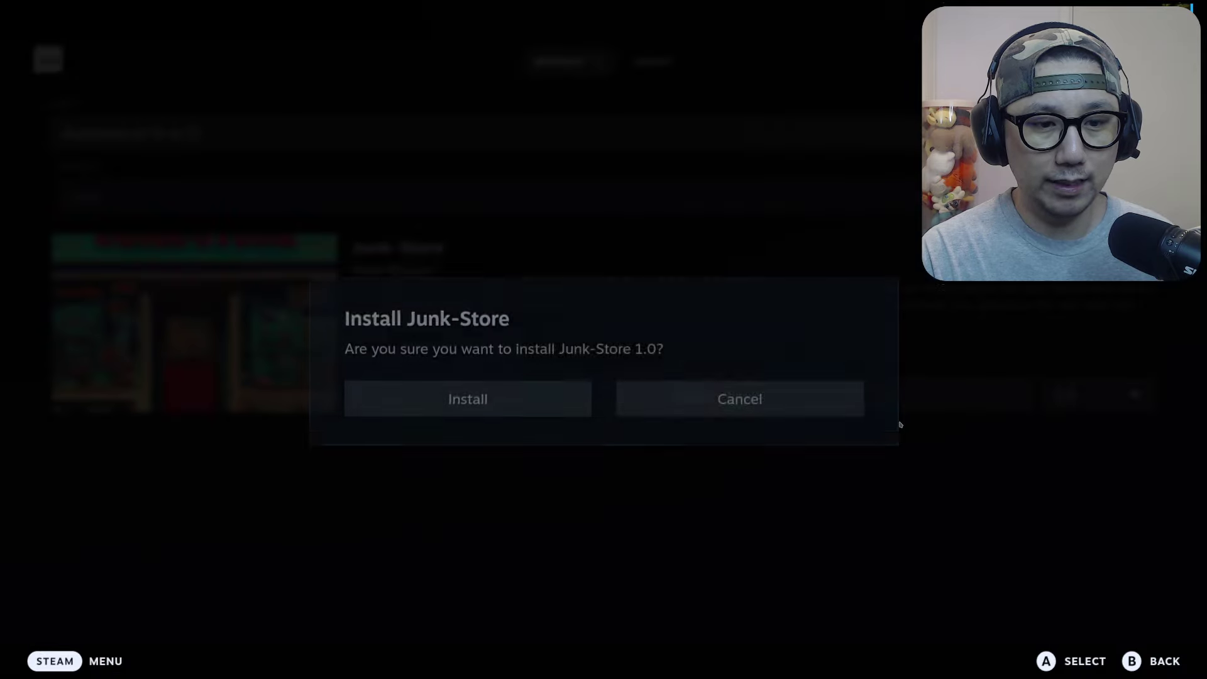
click(532, 378)
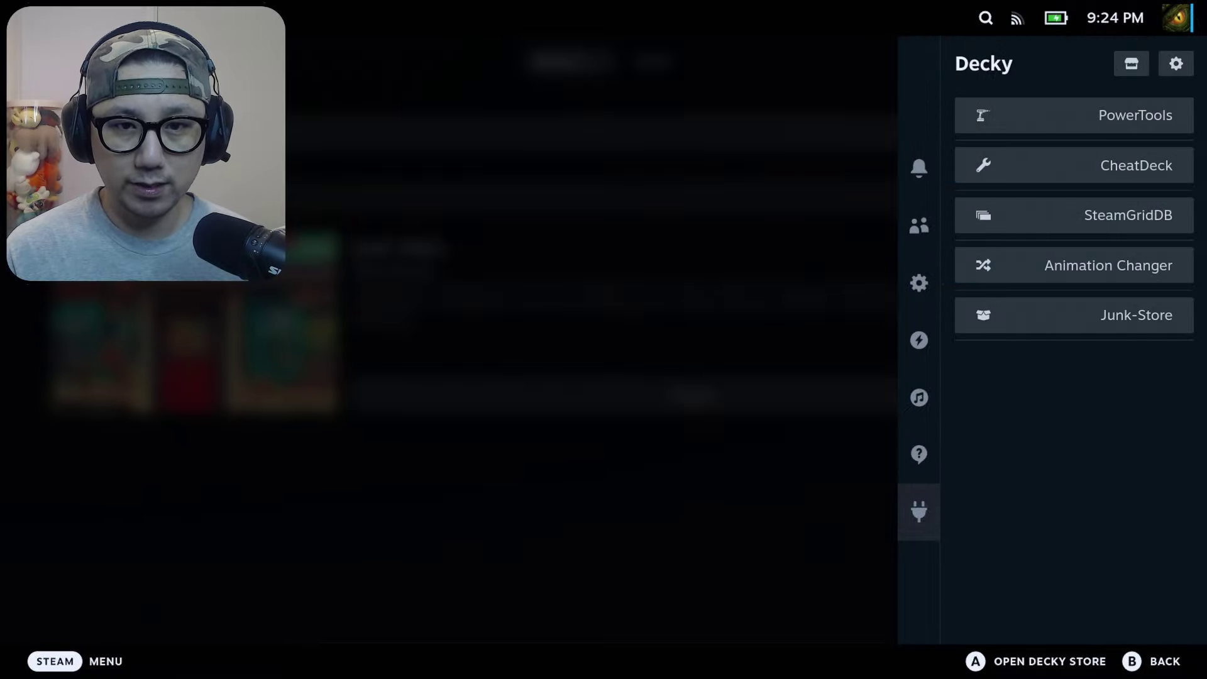
Step: Select Junk-Store in the installed Decky plugin list and open its About page
key(Right)
key(Down)
key(Down)
key(Down)
key(Down)
key(Down)
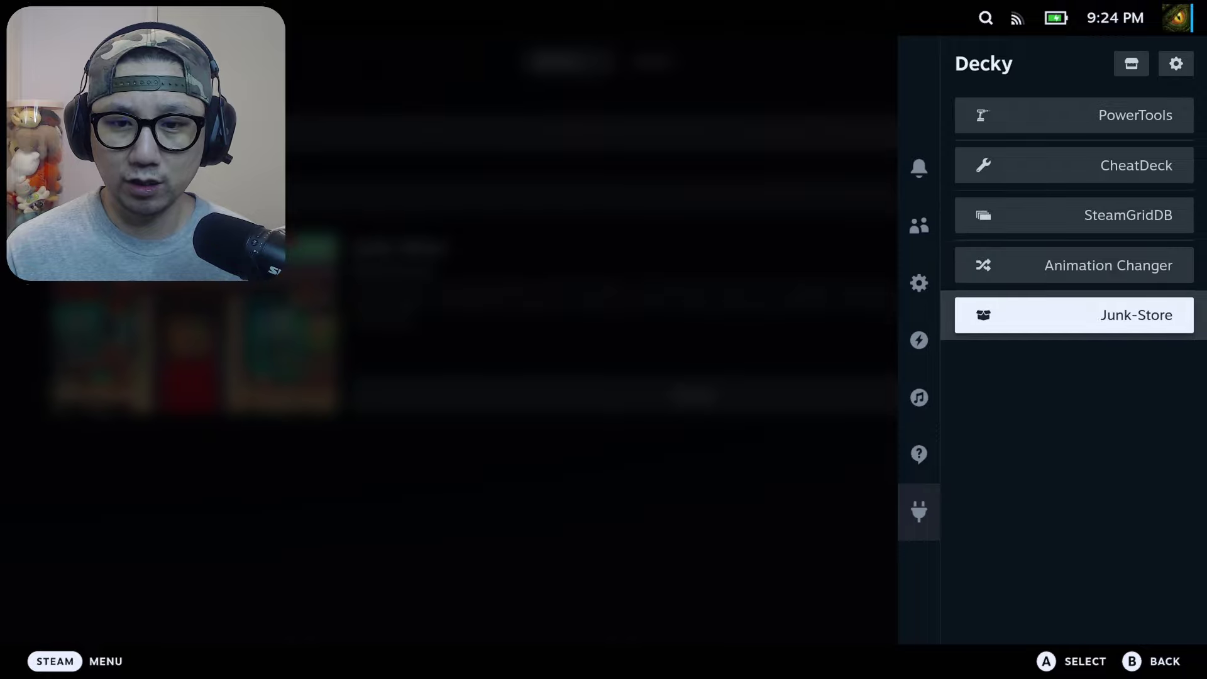
key(Return)
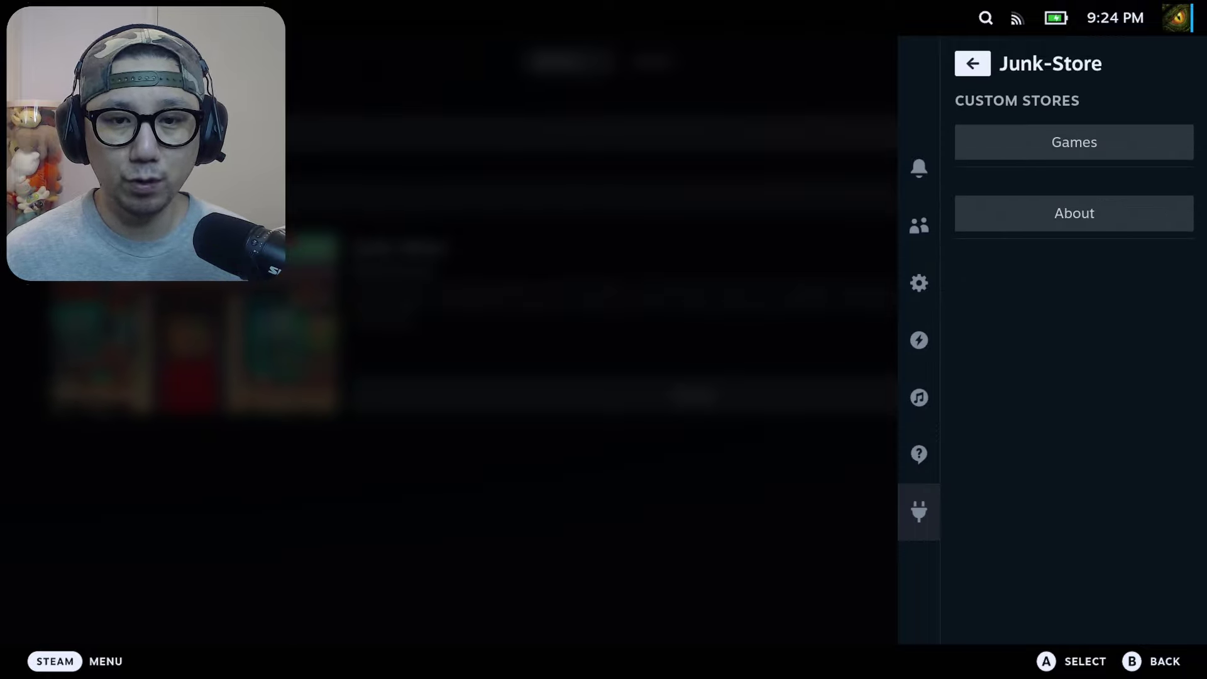
key(Down)
key(Down)
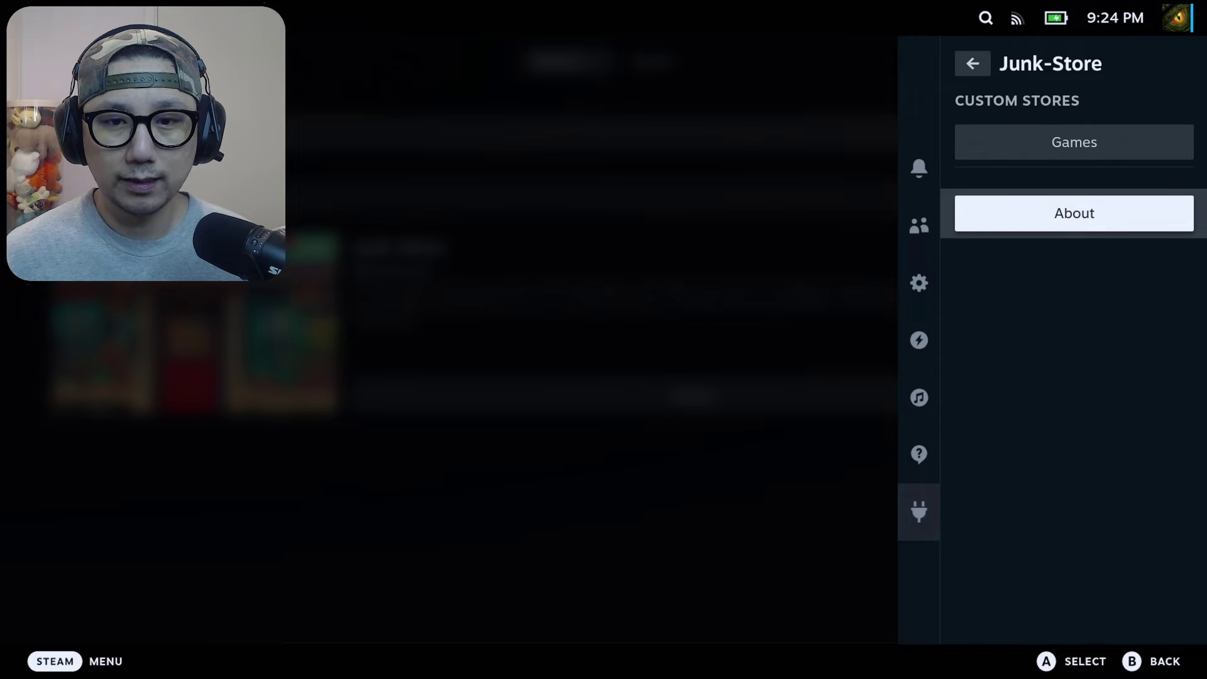
key(Return)
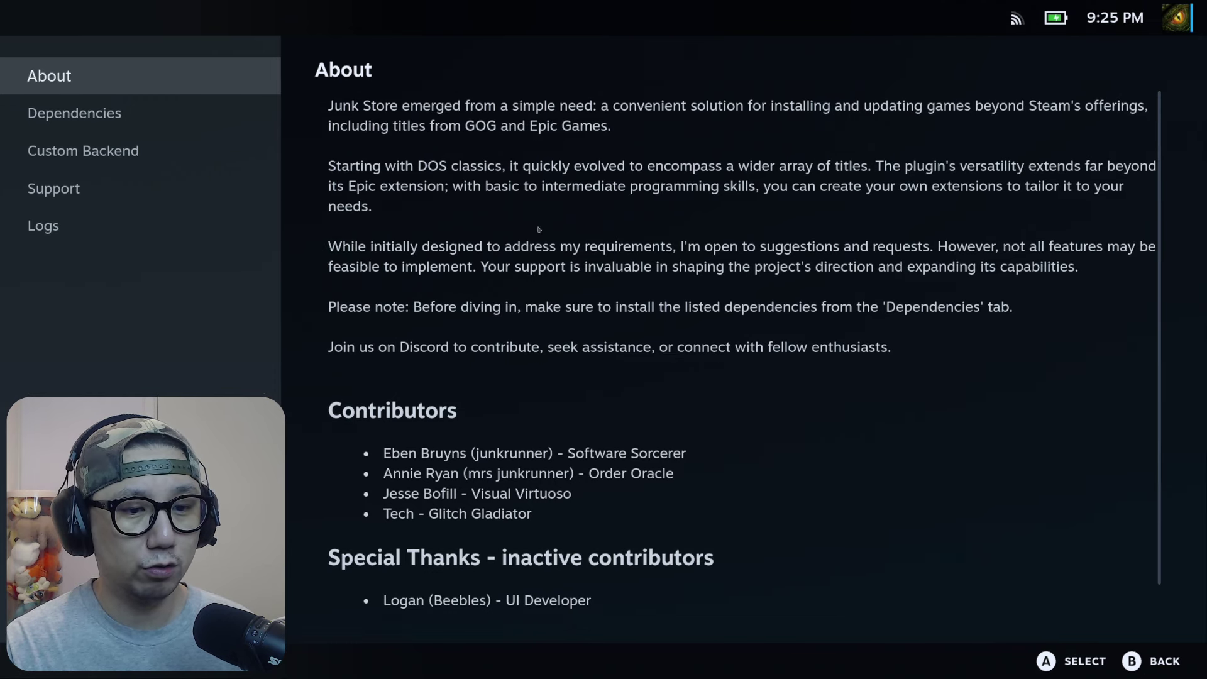
Step: Run Install Dependencies on Junk-Store's Dependencies page, then back out to the store's Browse tab
key(Down)
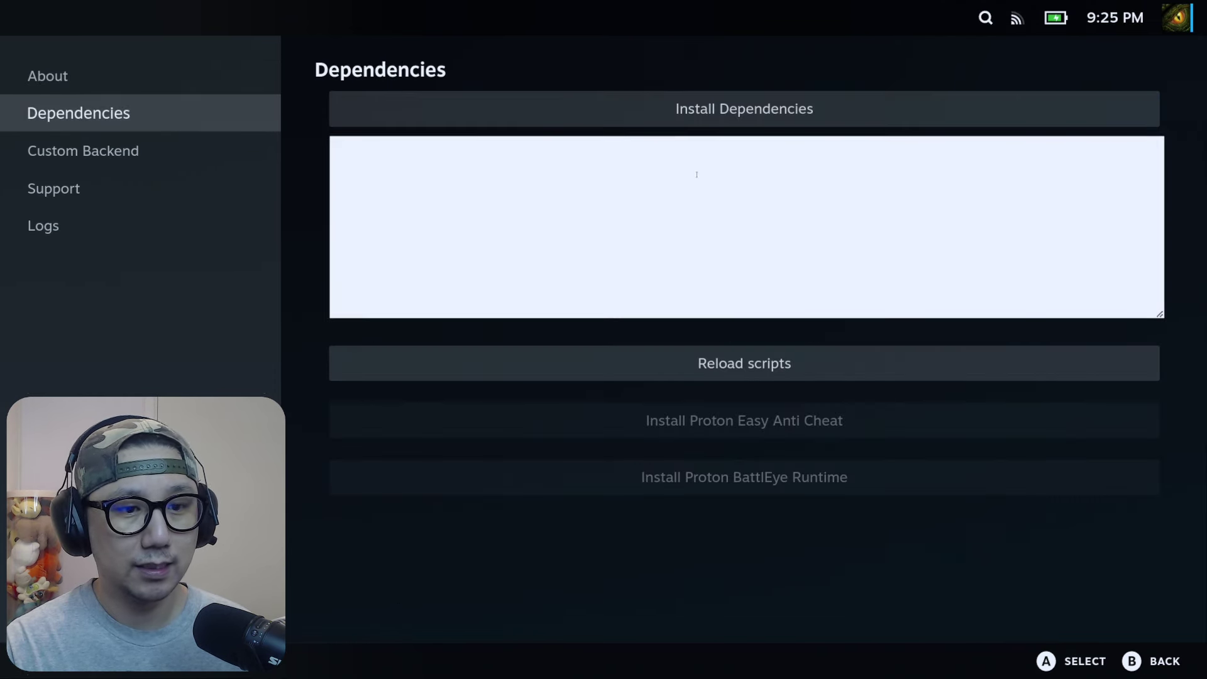
click(813, 119)
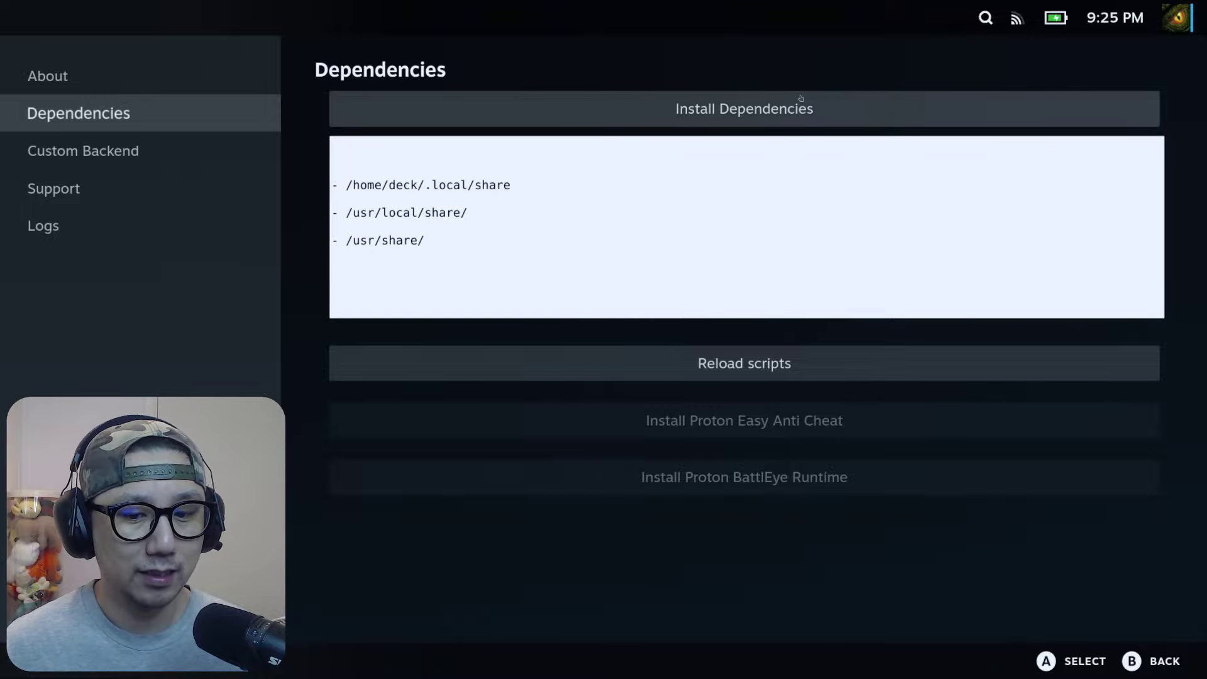
key(Escape)
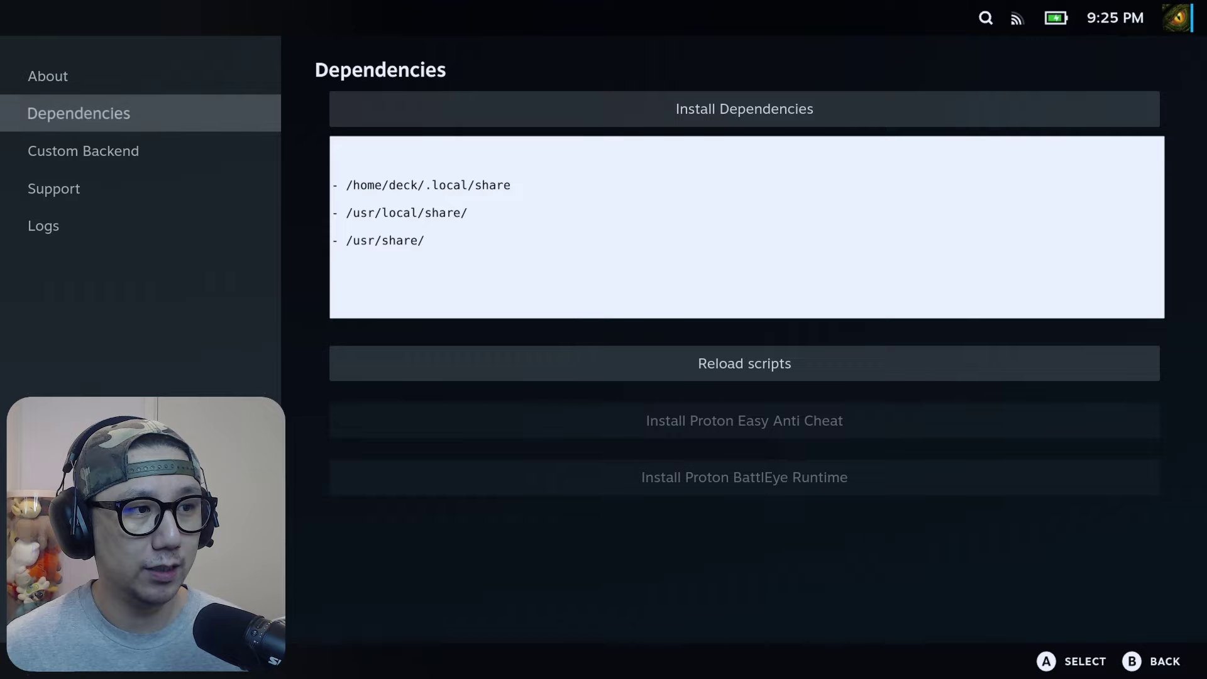
key(Escape)
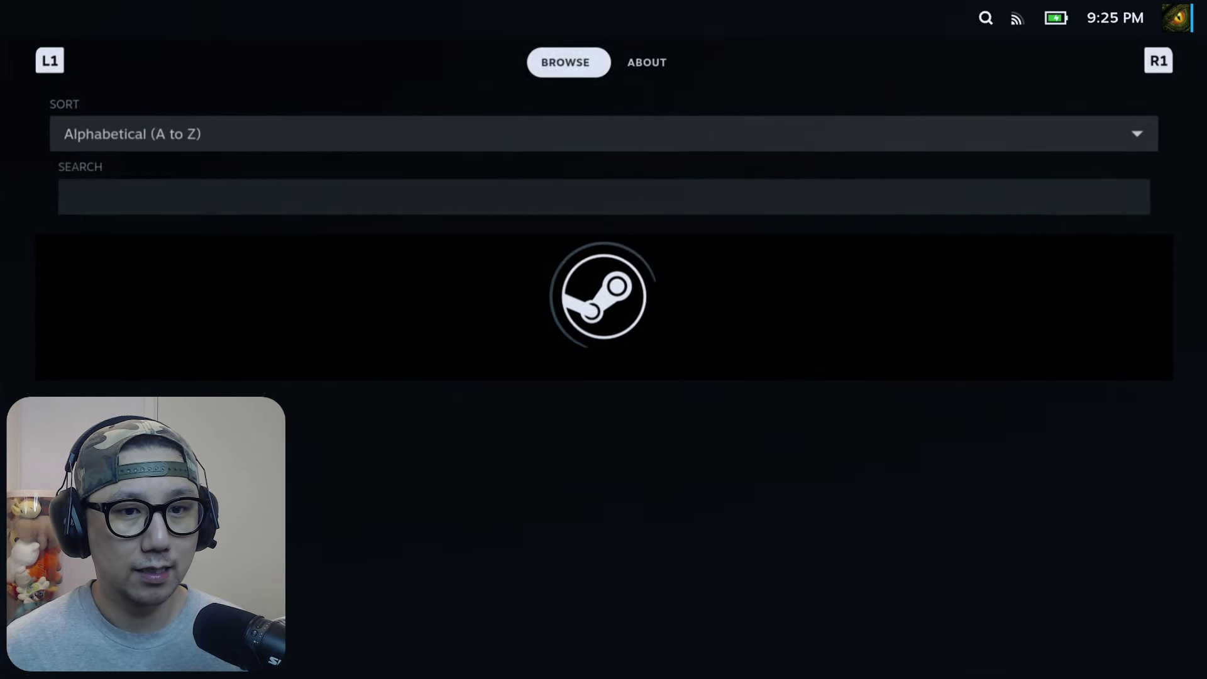
Step: Reopen Junk-Store from Quick Access and open its Games page showing the signed-in Epic library
key(Escape)
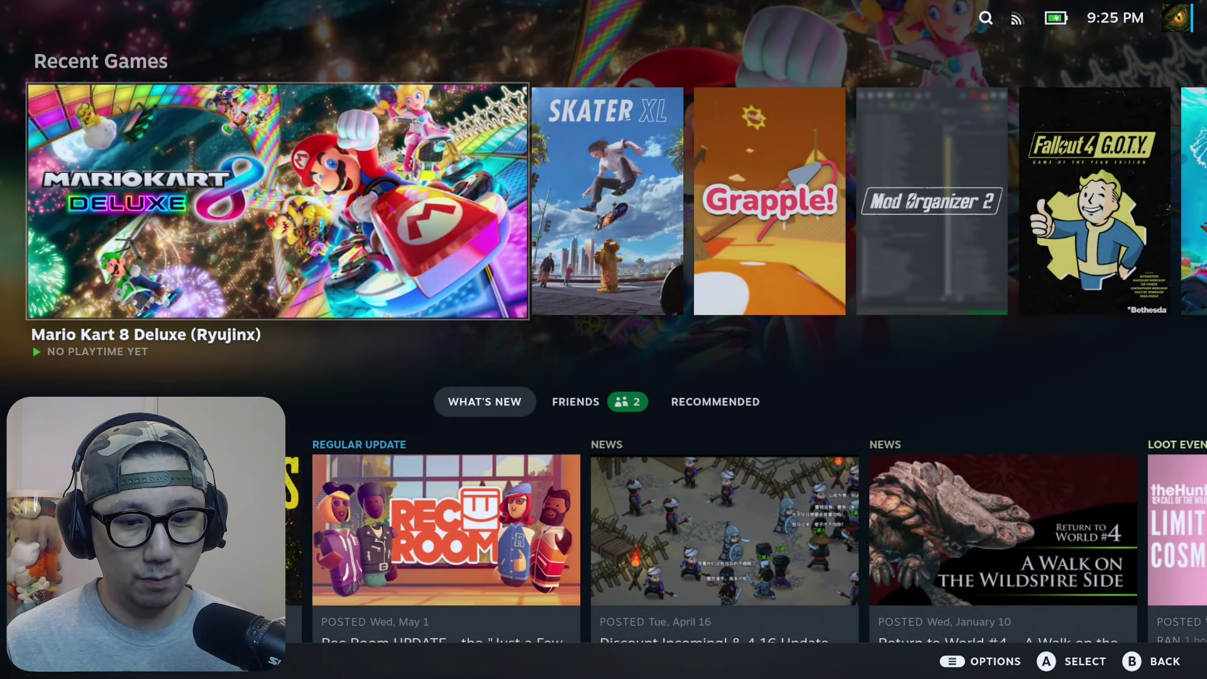
key(ctrl+2)
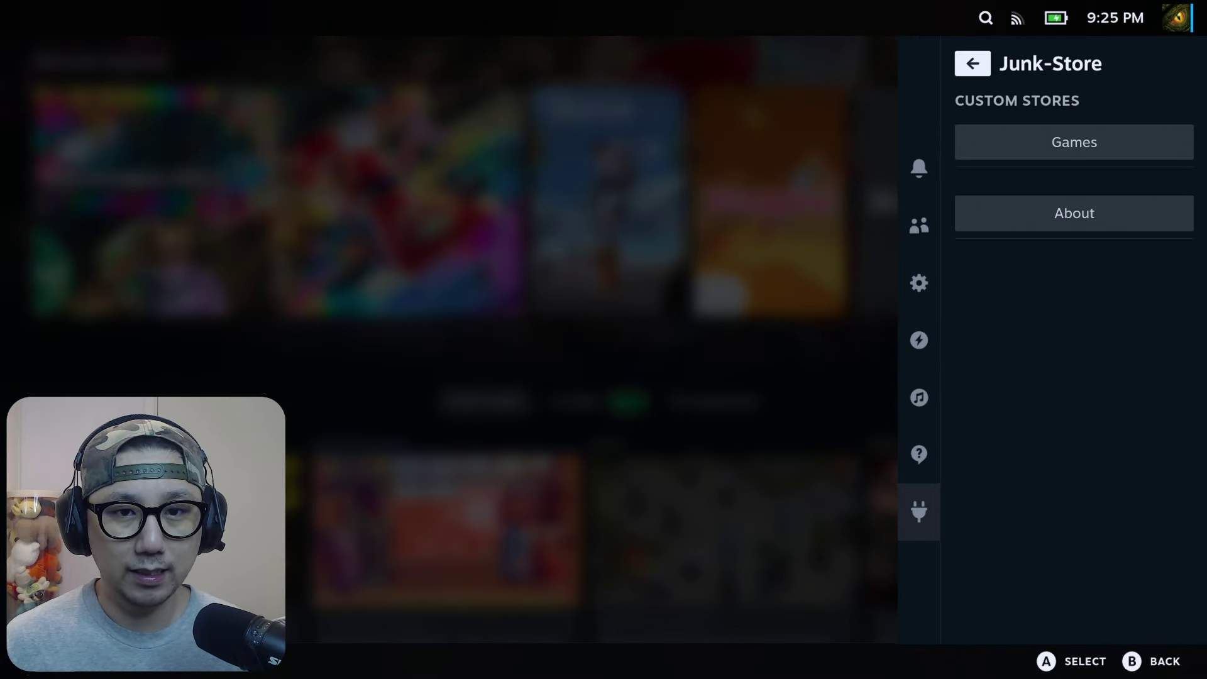
key(Down)
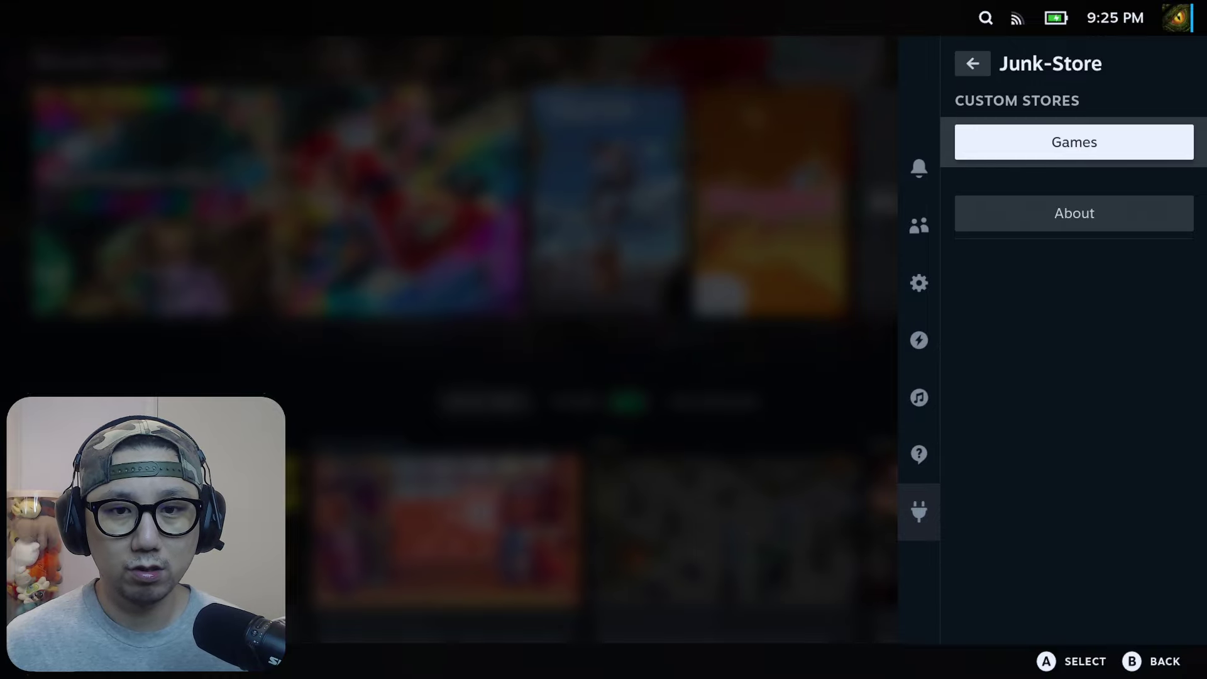
key(Return)
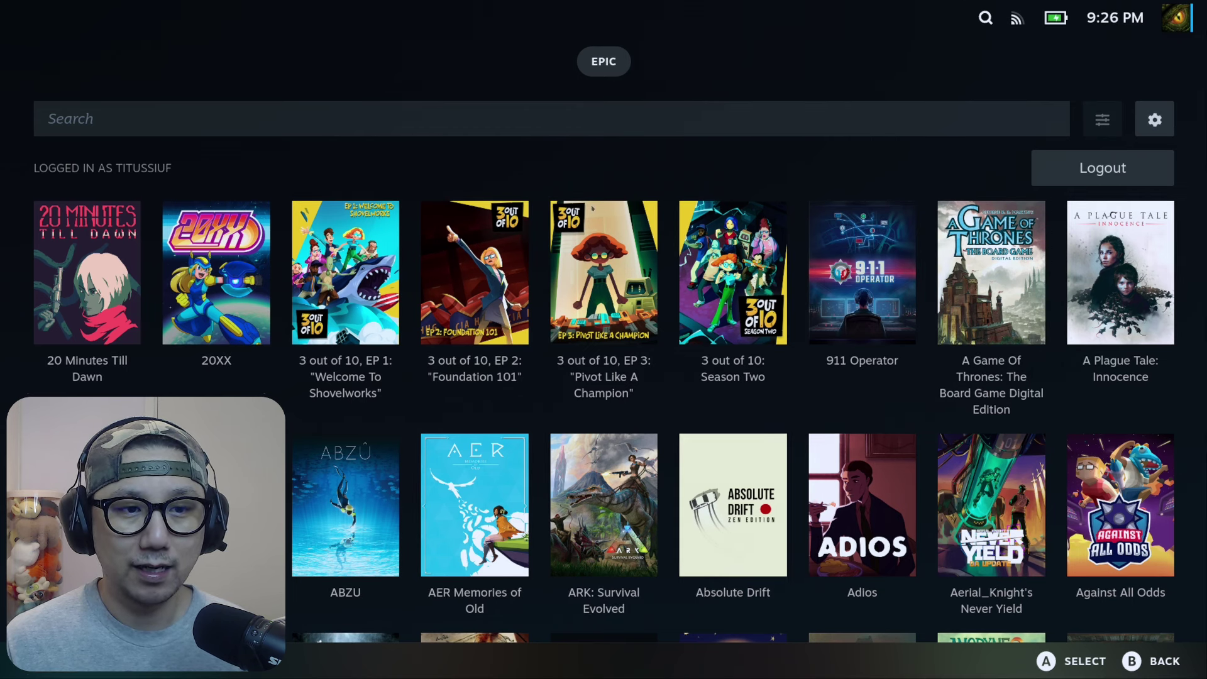
Step: Filter the Epic library to installed games only, then switch back to showing all games
click(659, 112)
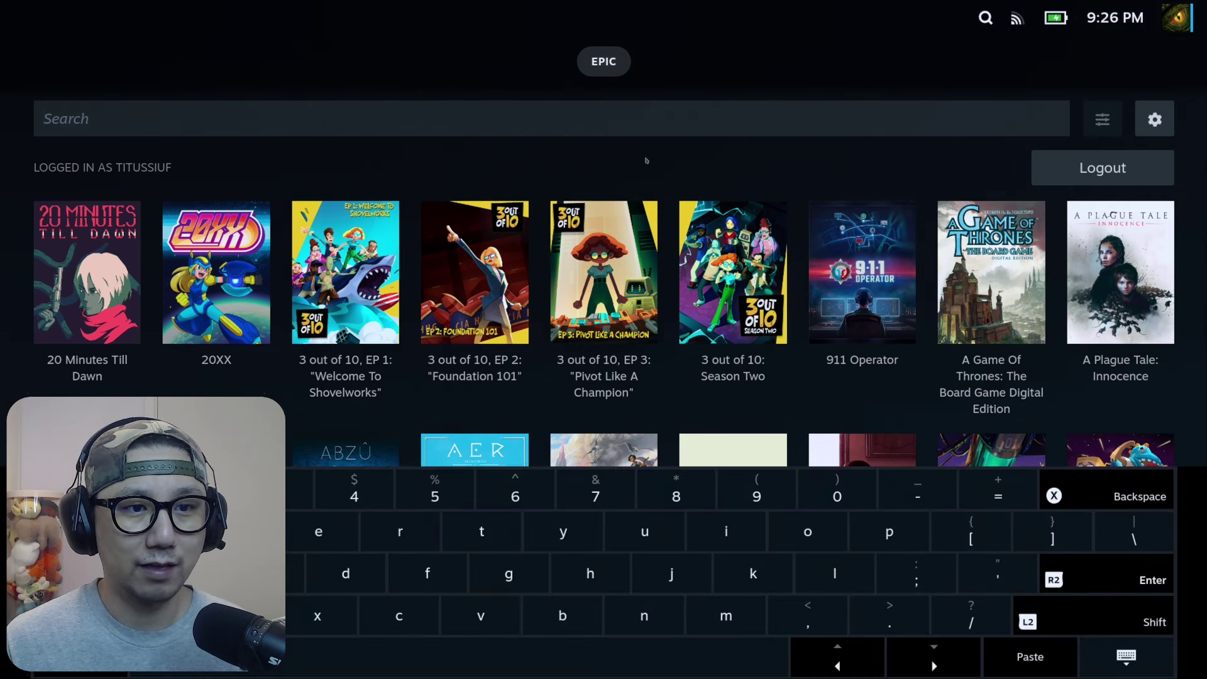
click(643, 166)
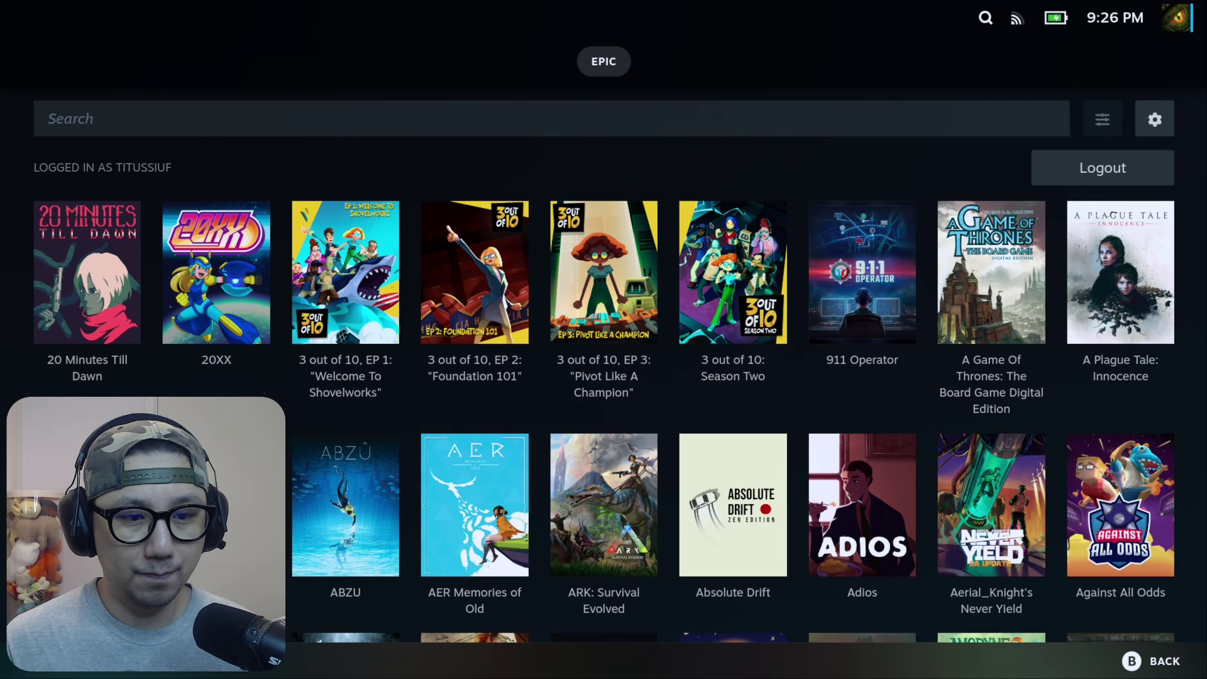
key(Up)
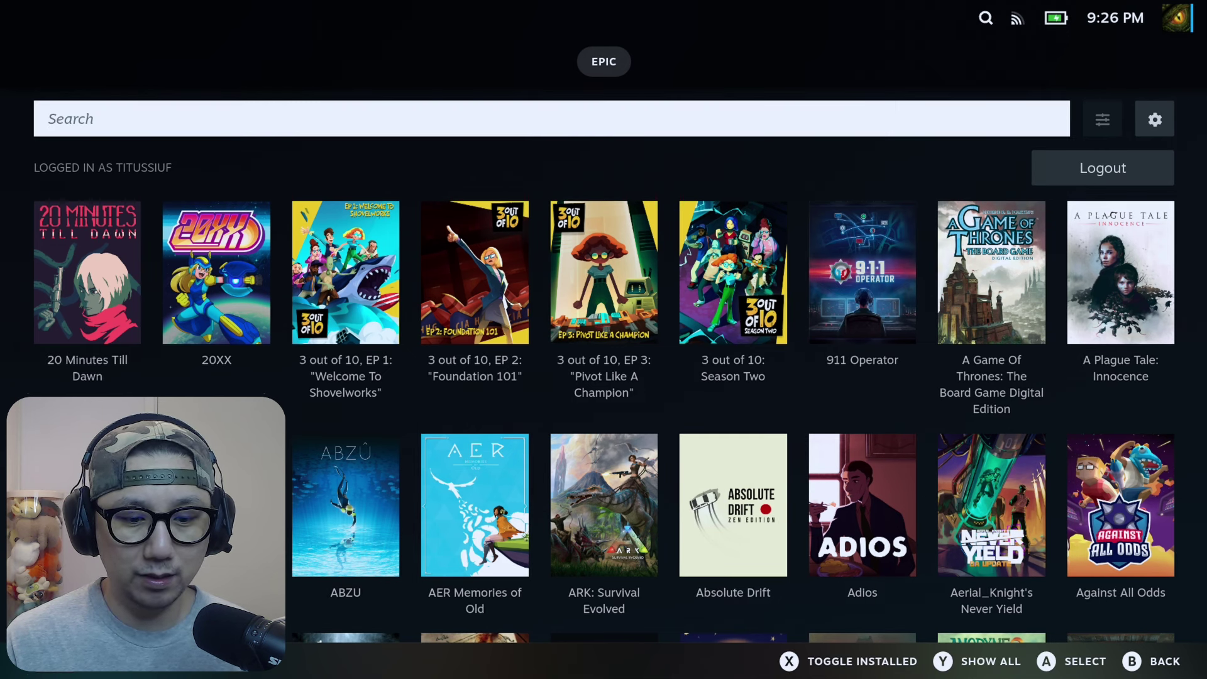
key(x)
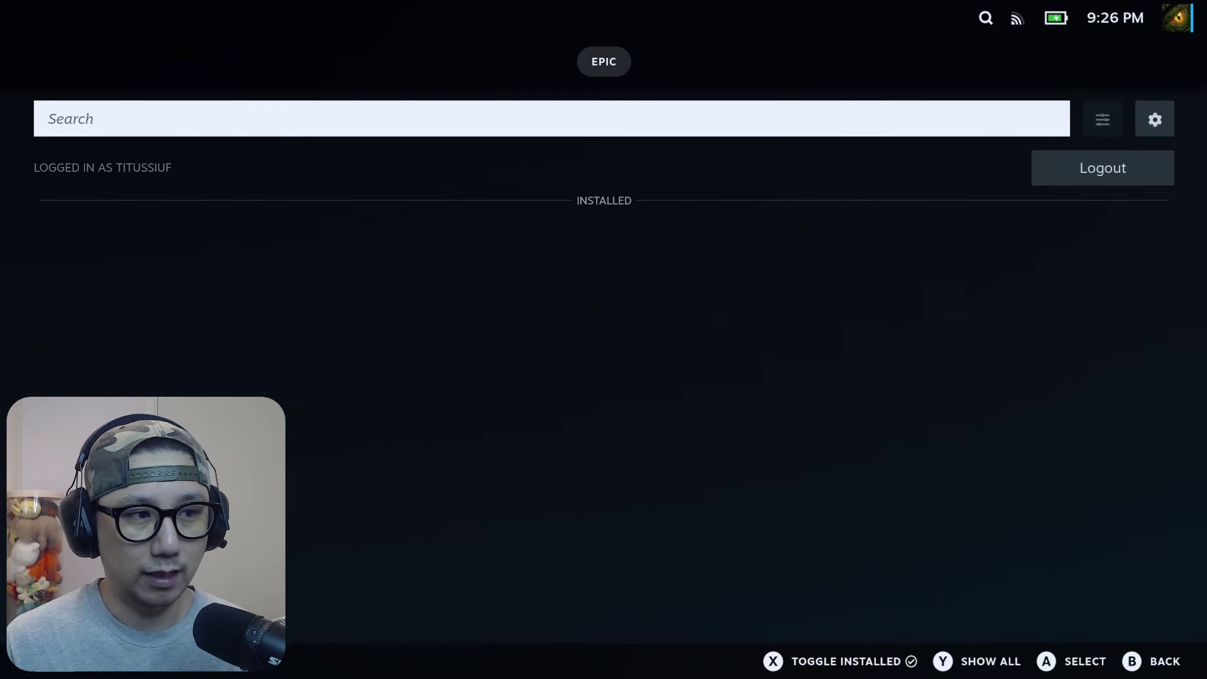
key(Down)
key(Up)
key(Down)
key(x)
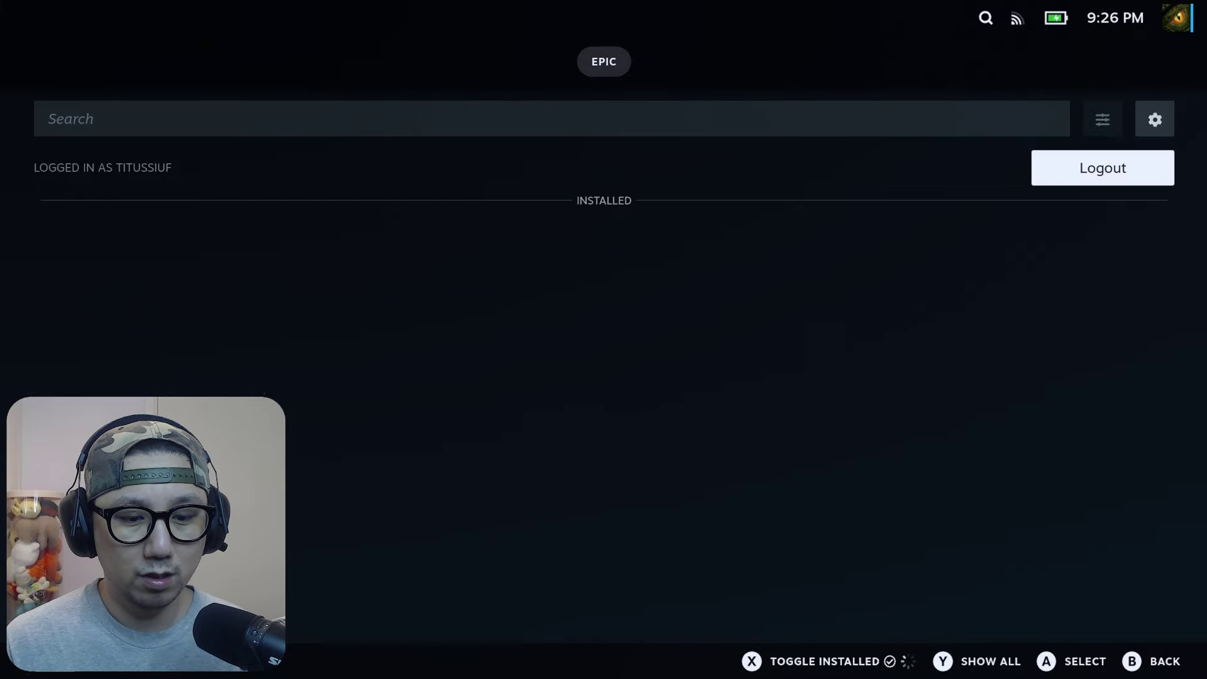
Step: Browse the Epic game grid down to Fallout: New Vegas and Galactic Civilizations III, then return to the top
key(Down)
key(Down)
key(Down)
key(Down)
key(Down)
key(Down)
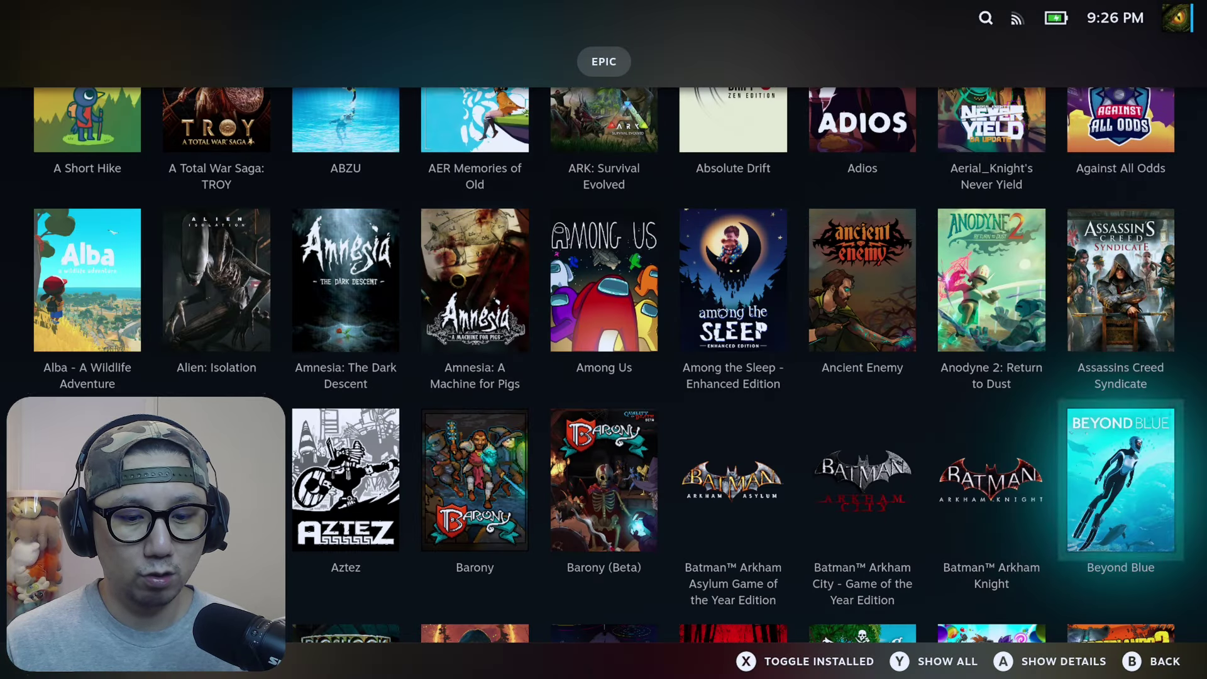
key(Down)
key(Up)
key(Right)
key(Right)
key(Right)
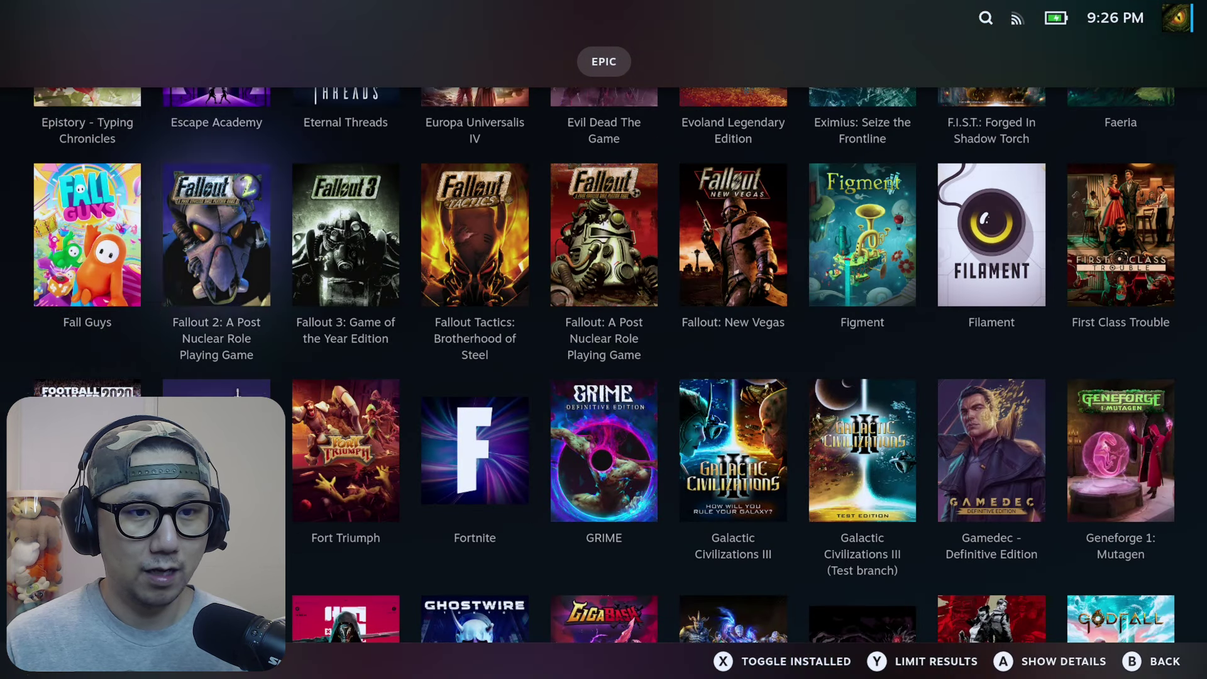
key(Right)
key(Right)
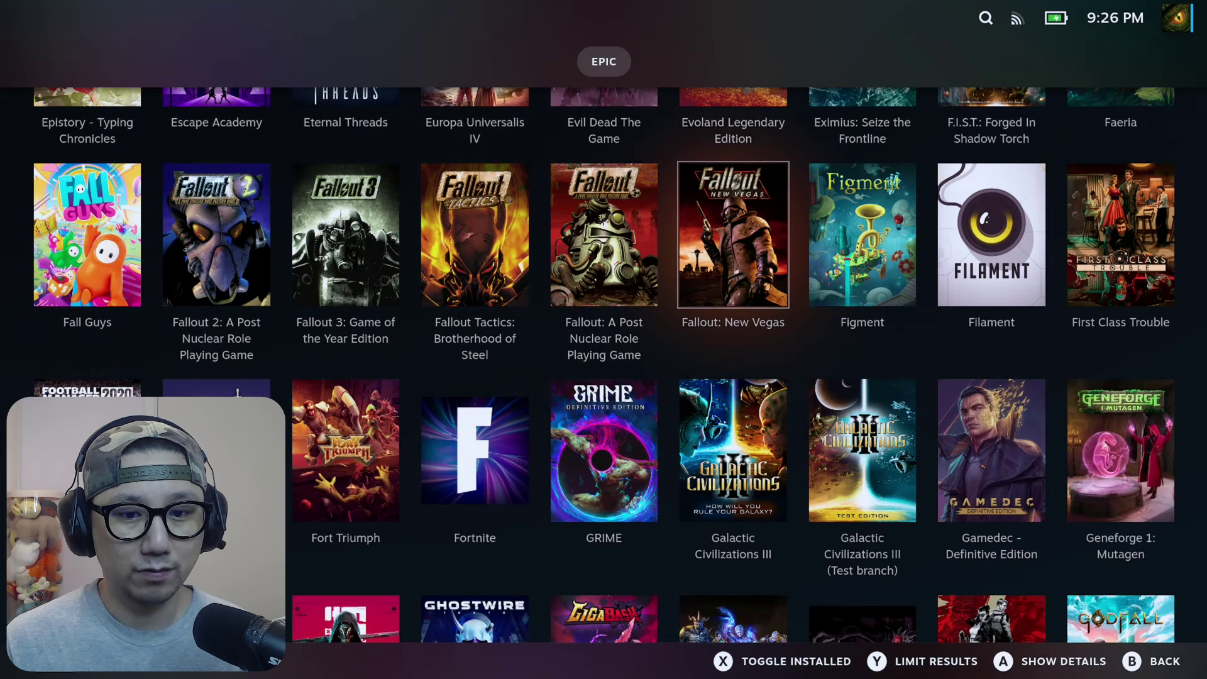
key(Down)
key(Down)
key(Up)
key(Up)
key(Up)
key(Up)
key(Up)
key(Up)
key(Up)
key(Up)
key(Up)
key(Up)
key(Up)
key(Up)
key(Up)
key(Up)
key(Up)
key(Right)
key(Right)
key(Left)
key(Left)
key(Up)
key(Up)
key(Up)
key(Left)
key(Left)
key(Left)
key(Left)
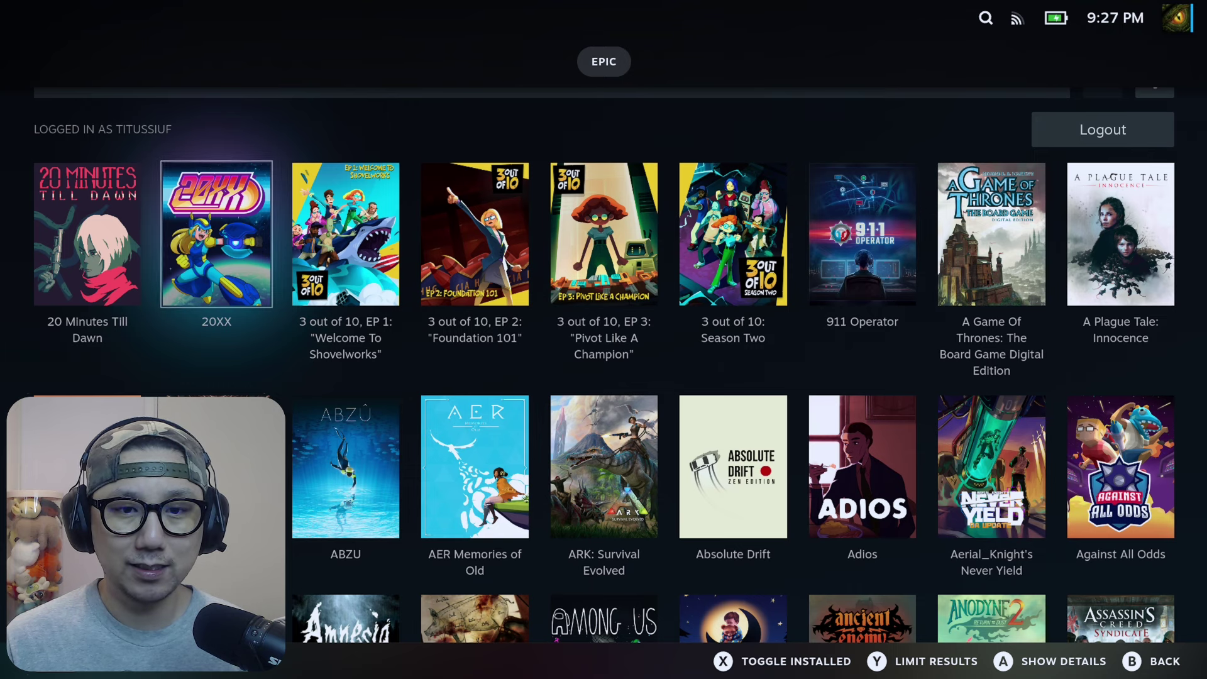
key(Right)
key(Right)
key(Right)
Step: Move through the grid to DOOM 64 and open its details page
key(Down)
key(Down)
key(Down)
key(Down)
key(Down)
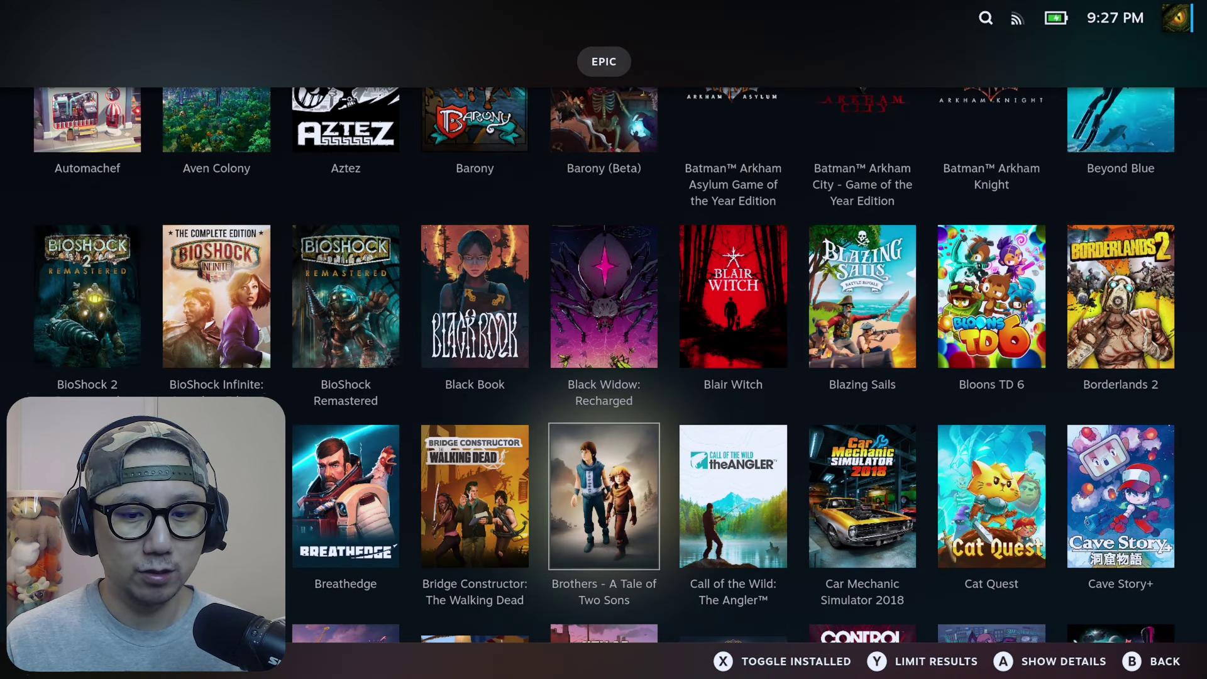
key(Down)
key(Right)
key(Right)
key(Down)
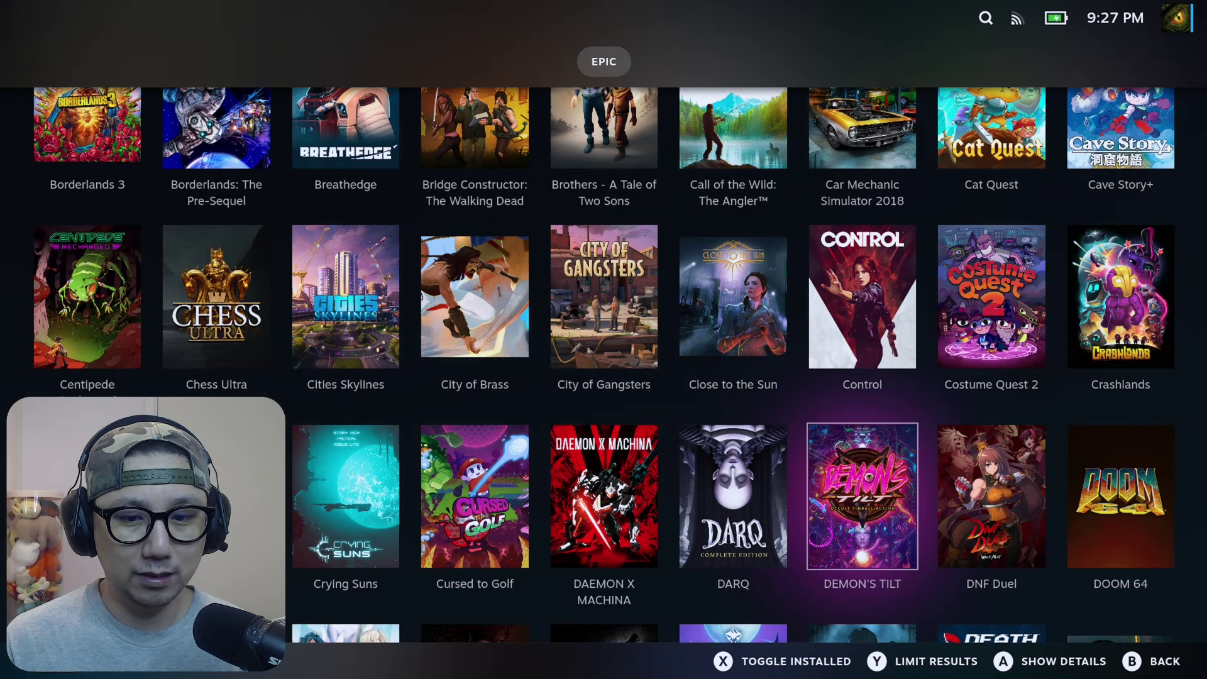
key(Right)
key(Right)
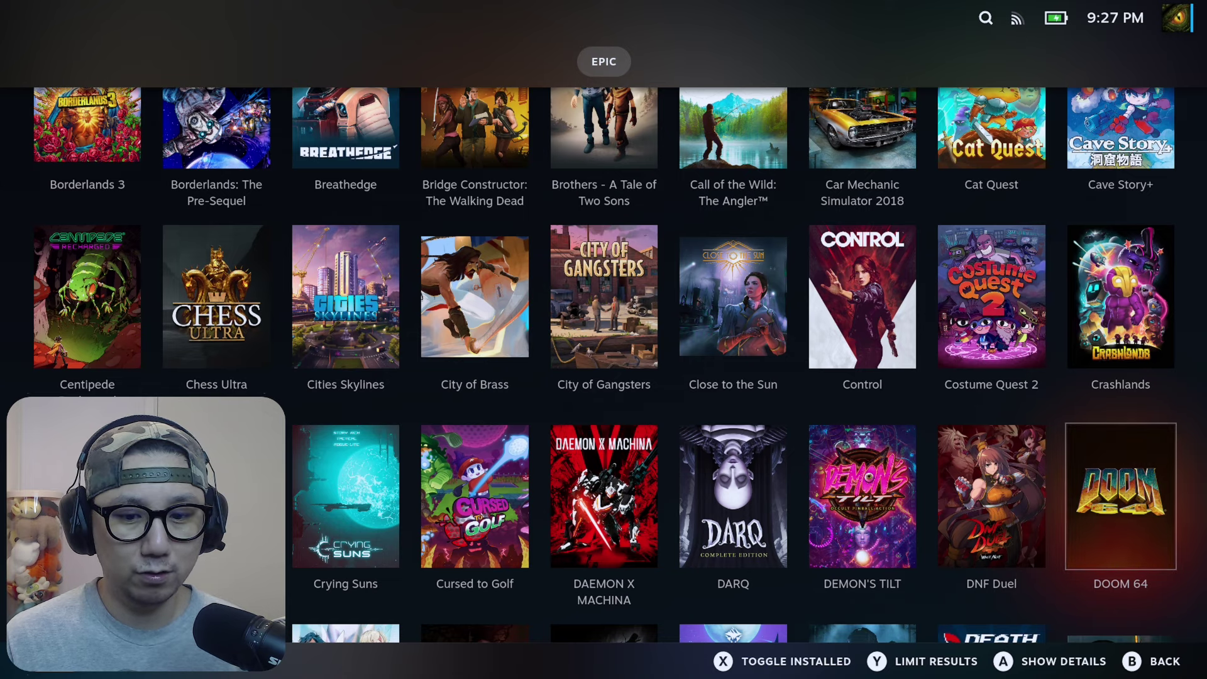
key(Return)
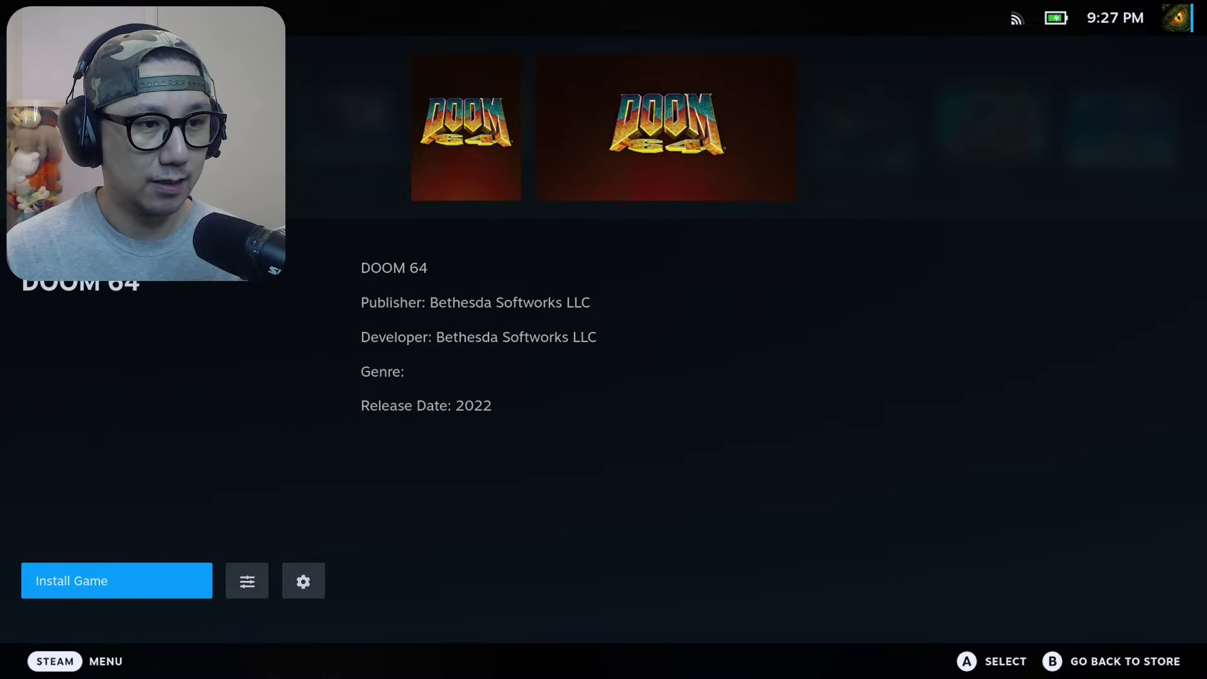
Step: Look over DOOM 64's Actions and Configuration menus, then close them without changes
key(Right)
key(Right)
key(Left)
key(Left)
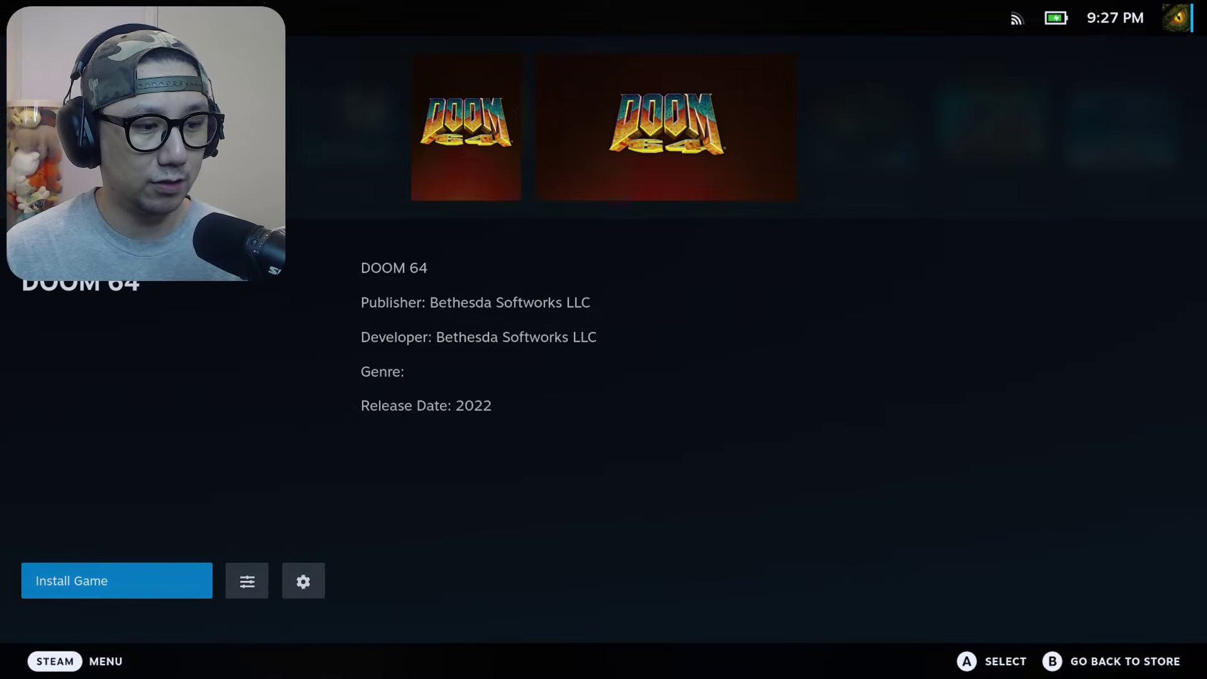
key(Right)
key(Return)
key(Down)
key(Down)
key(Down)
key(Down)
key(Down)
key(Down)
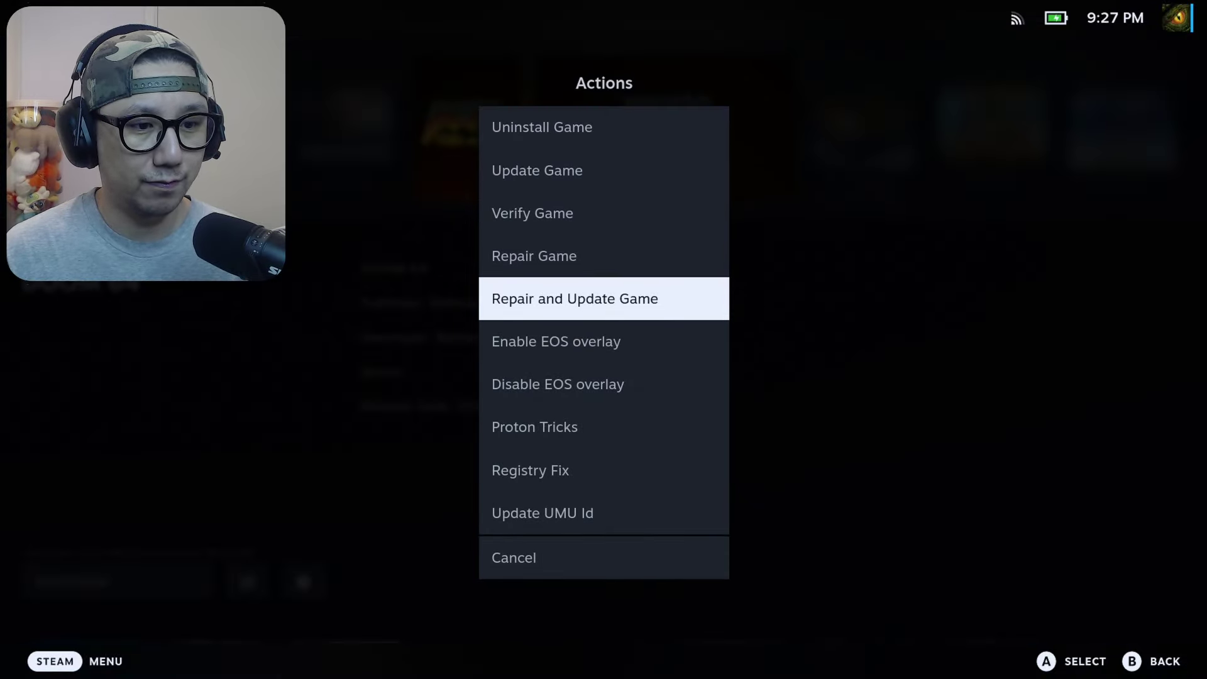
key(Down)
key(Down)
key(Down)
key(Down)
key(Down)
key(Down)
key(Down)
key(Down)
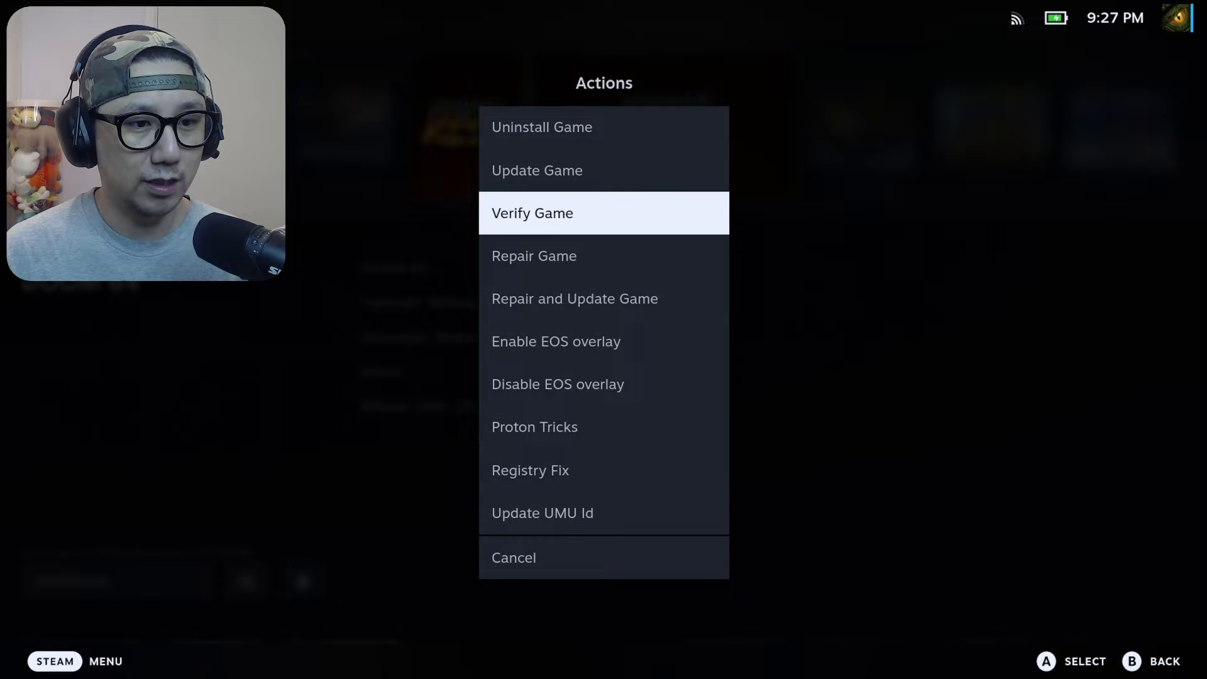
key(Escape)
key(Right)
key(Return)
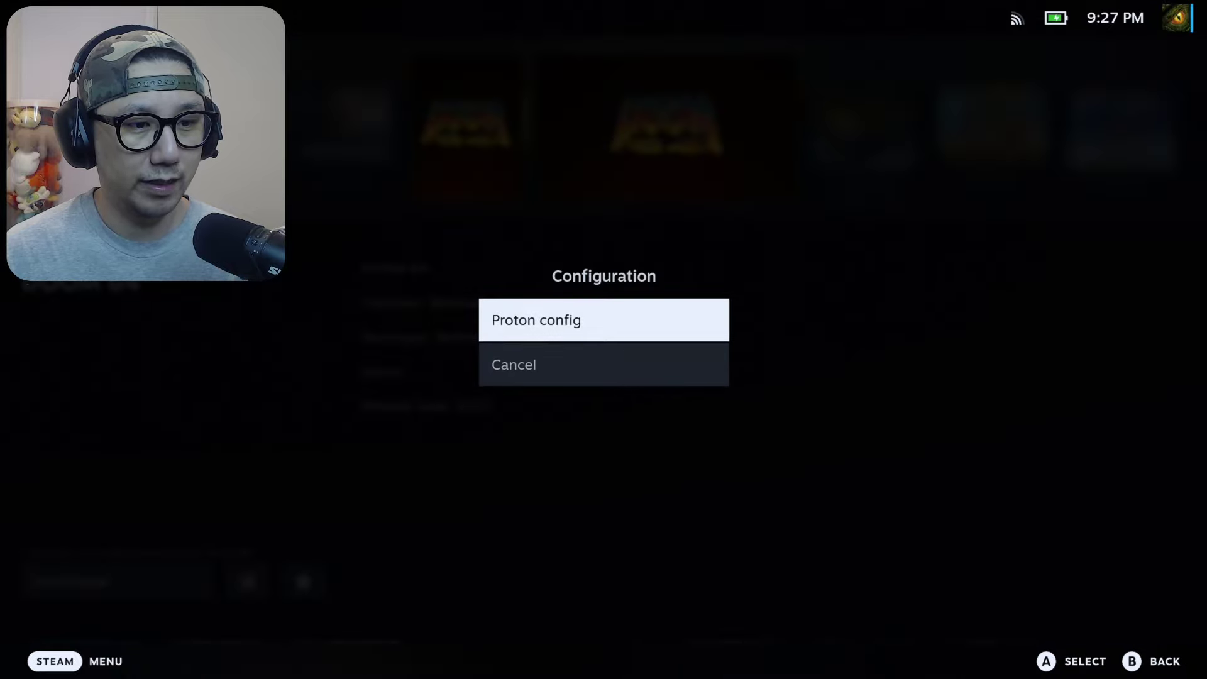
key(Escape)
Step: Install DOOM 64 until Play Game appears, with 114.72 MB on disk
key(Left)
key(Left)
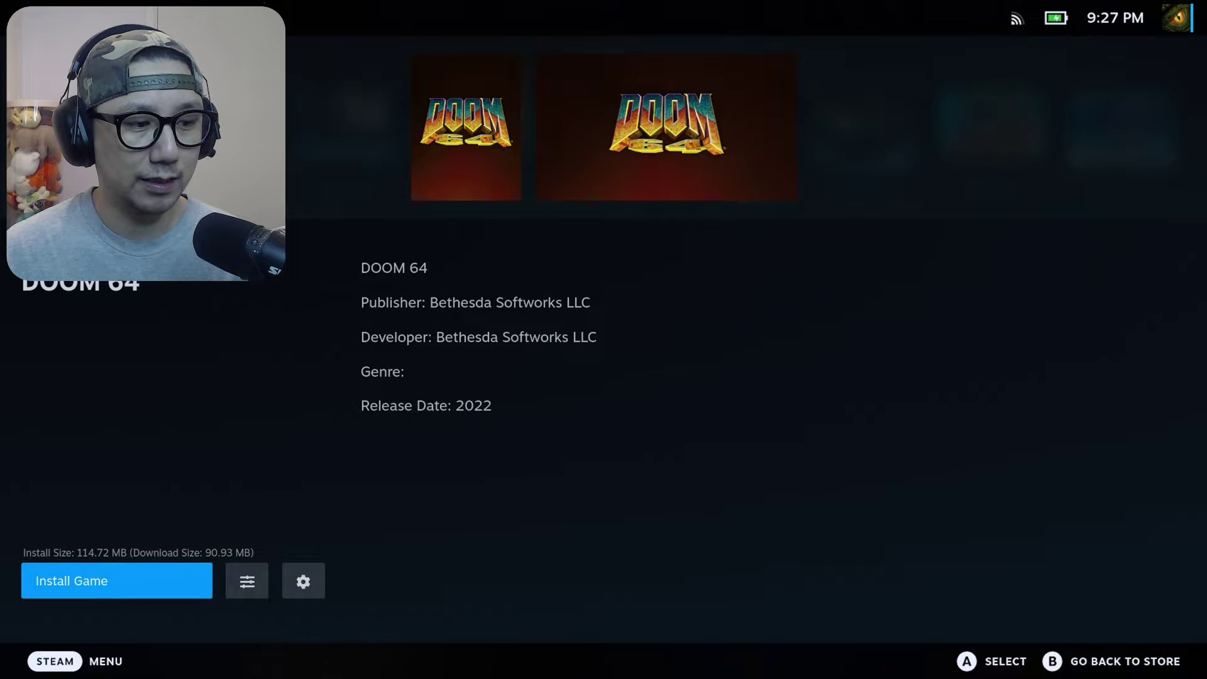
key(Return)
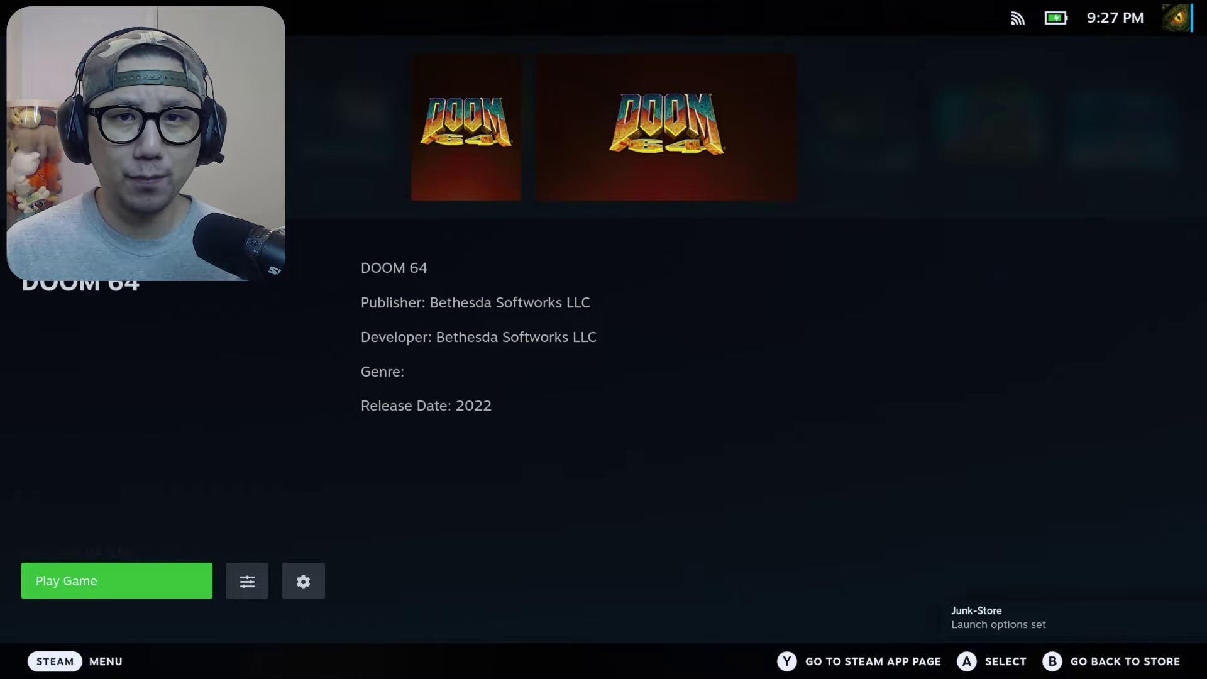
key(Right)
key(Right)
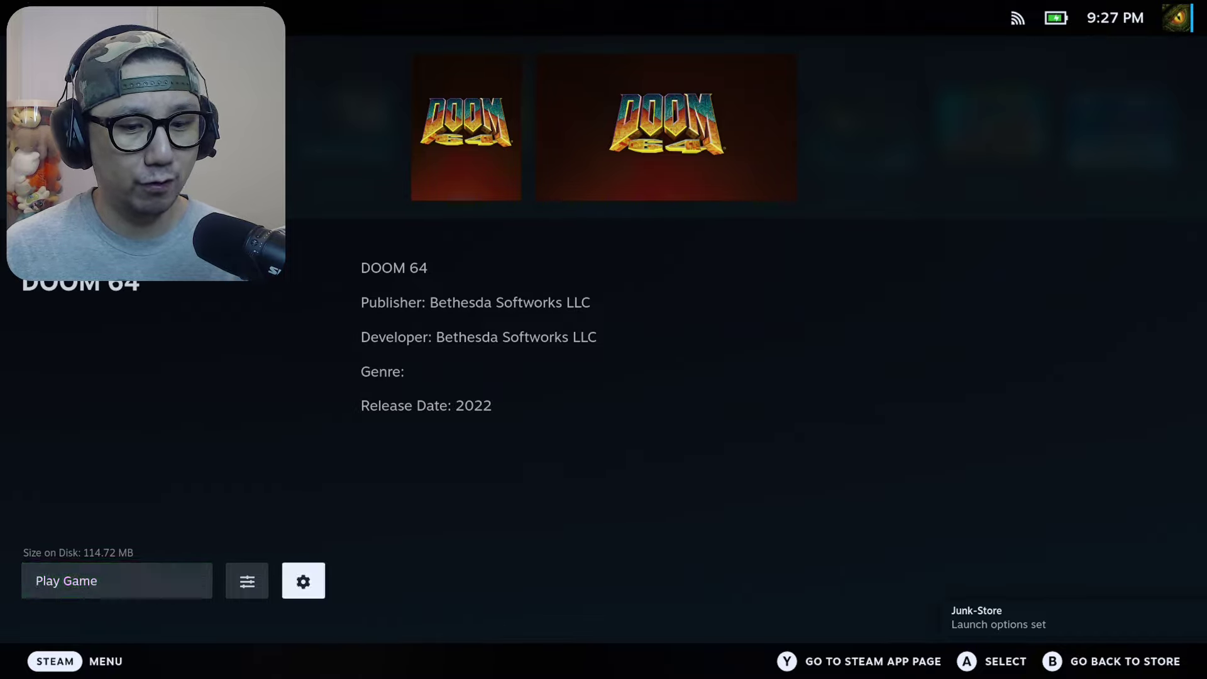
key(Left)
key(Left)
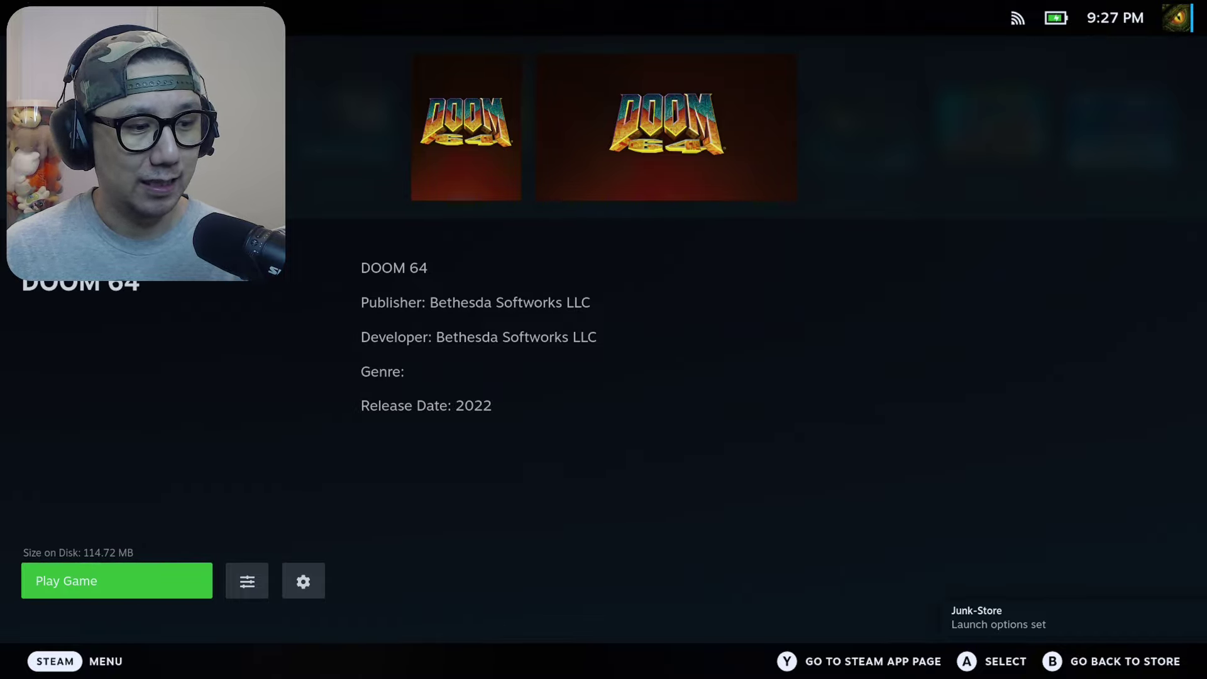
Step: Choose Play Game on the DOOM 64 page to launch the game
key(Return)
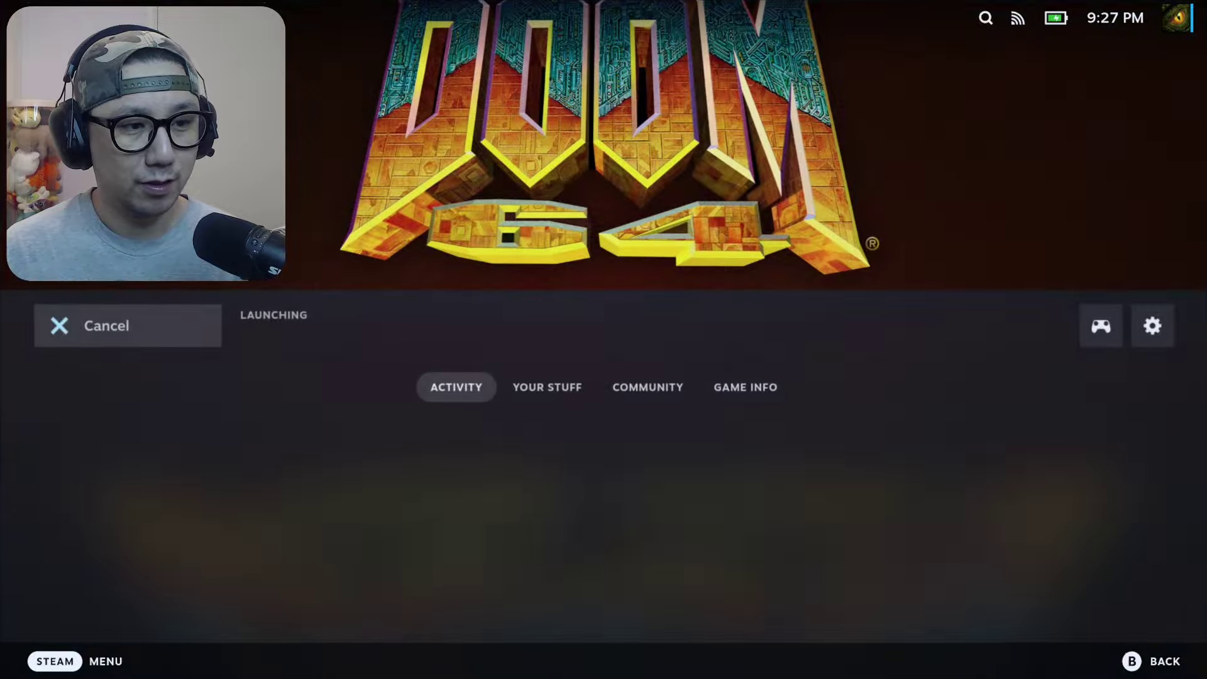